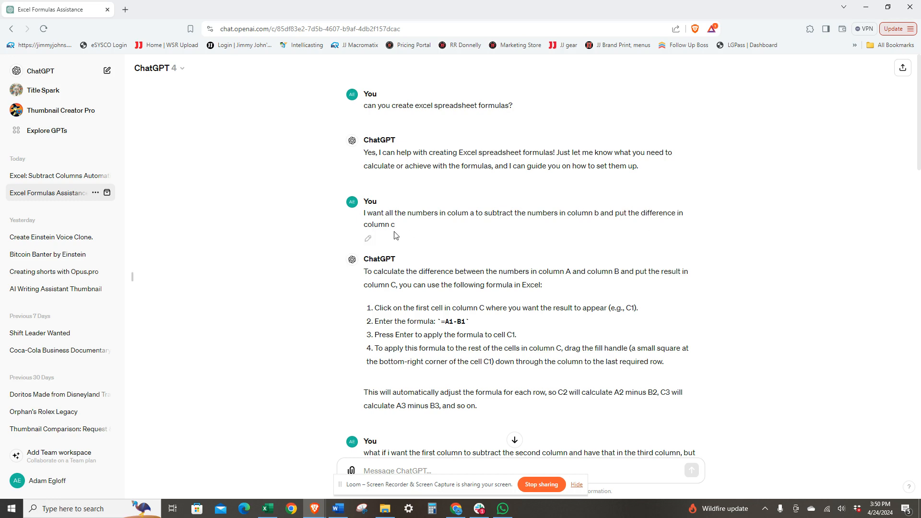
Step: Switch to the Excel workbook and open cell C2 under Difference for editing
{"action": "left_click", "coordinate": [270, 509]}
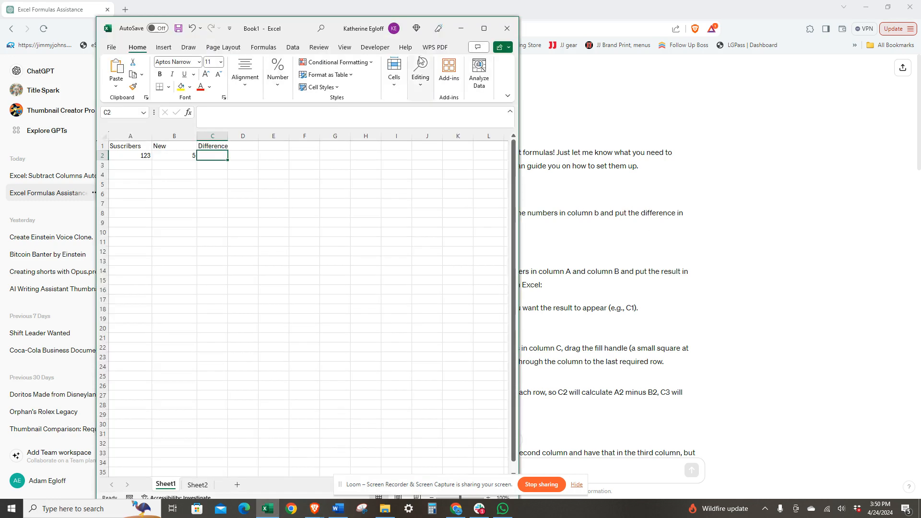
{"action": "left_click", "coordinate": [126, 158]}
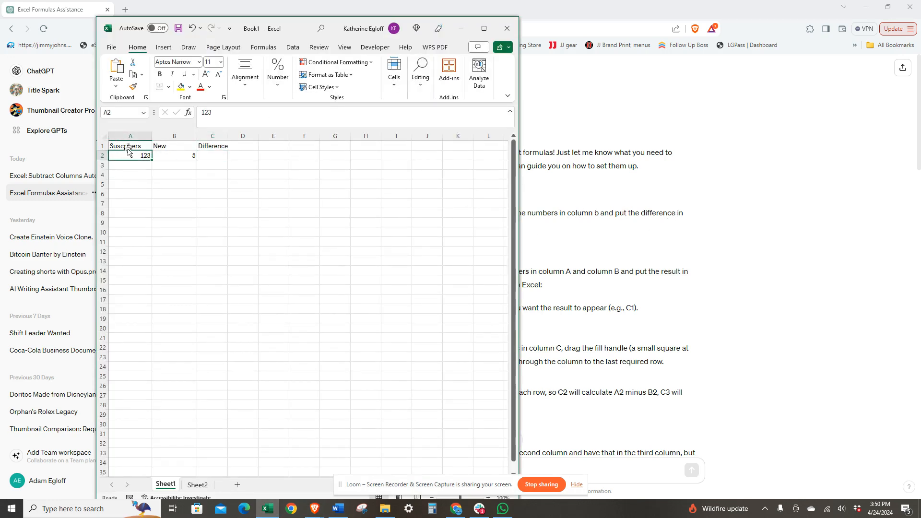
{"action": "left_click", "coordinate": [166, 154]}
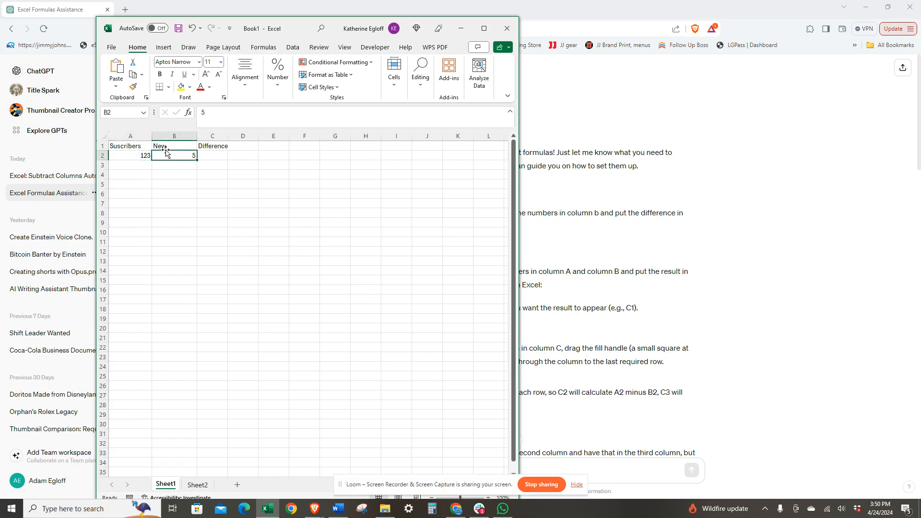
{"action": "left_click", "coordinate": [215, 155]}
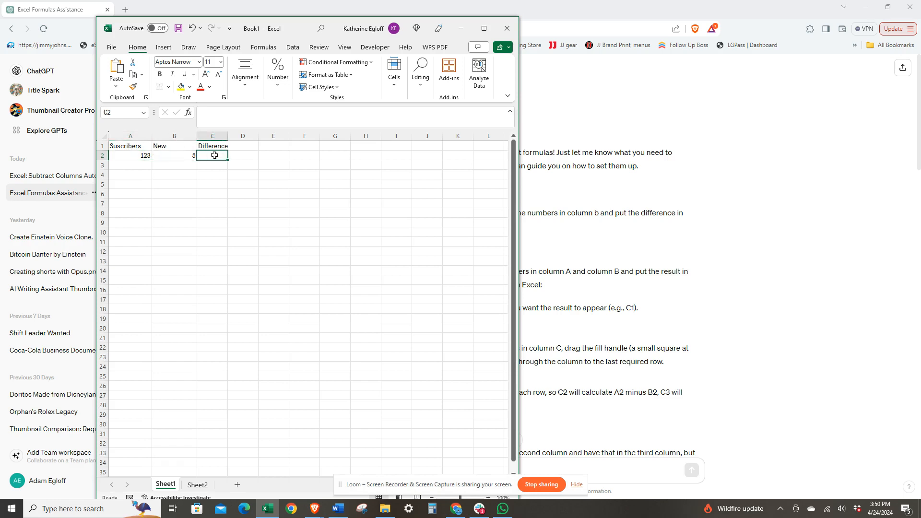
{"action": "double_click", "coordinate": [215, 155]}
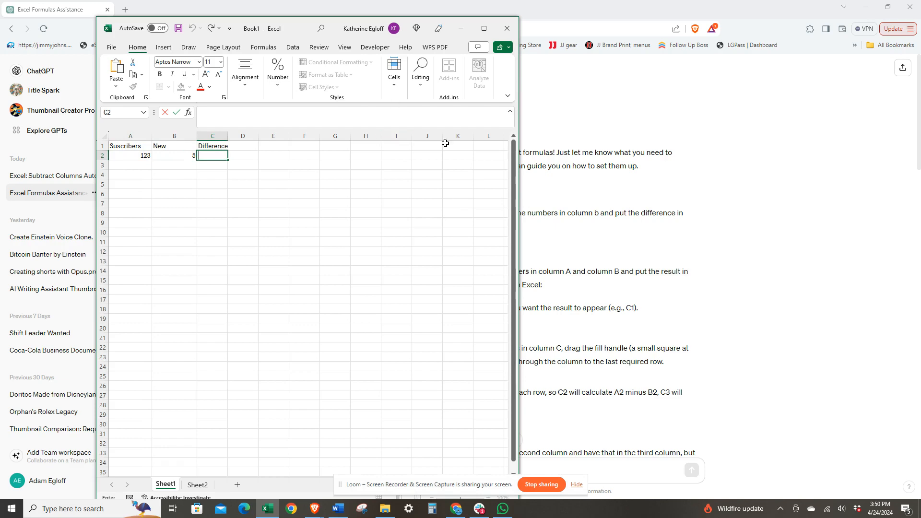
Step: Copy the =A1-B1 formula from ChatGPT's answer in the browser
{"action": "left_click_drag", "start_coordinate": [321, 29], "coordinate": [689, 35]}
{"action": "left_click", "coordinate": [463, 330]}
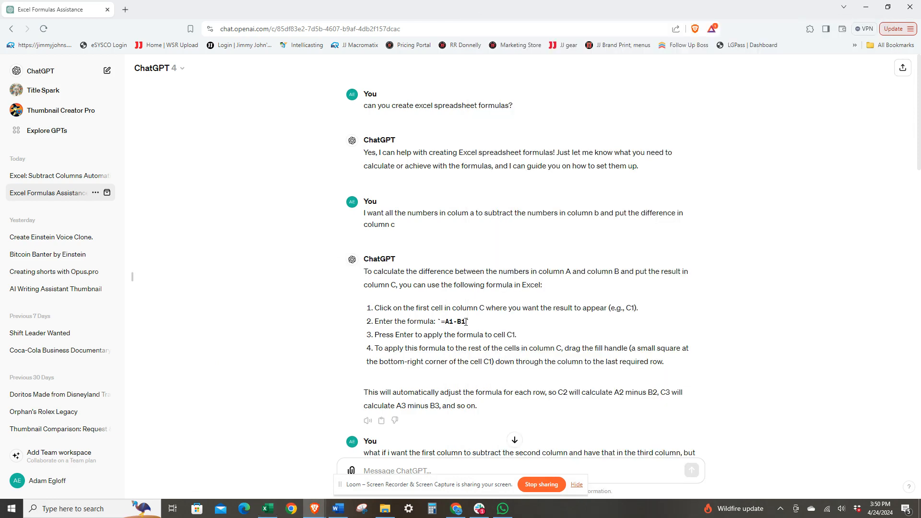
{"action": "left_click_drag", "start_coordinate": [466, 322], "coordinate": [441, 321]}
{"action": "key", "text": "ctrl+c"}
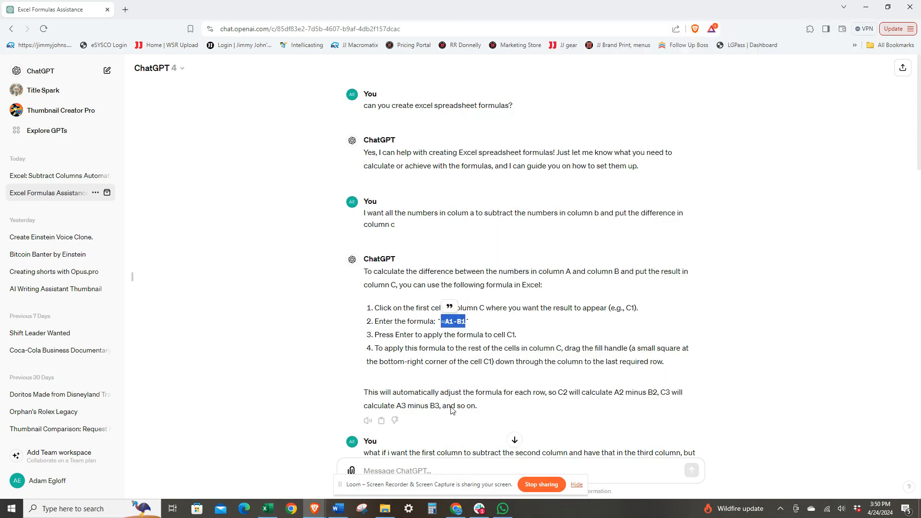
Step: Paste the formula into C2 and correct it to =A2-B2
{"action": "left_click", "coordinate": [268, 508]}
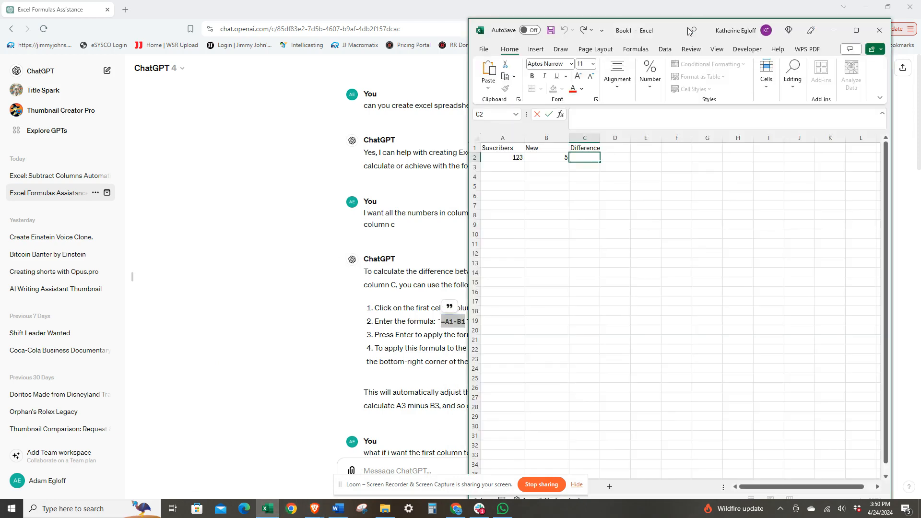
{"action": "left_click_drag", "start_coordinate": [689, 31], "coordinate": [565, 42]}
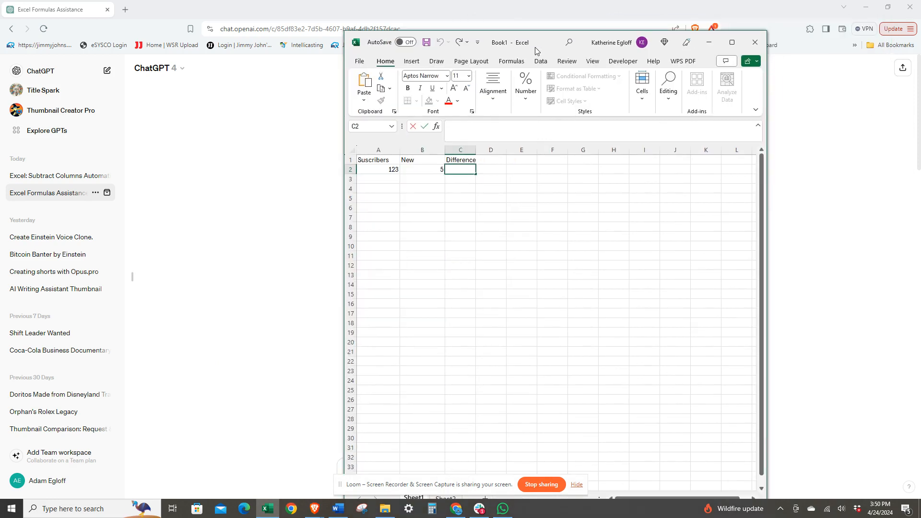
{"action": "key", "text": "ctrl+v"}
{"action": "left_click", "coordinate": [476, 129]}
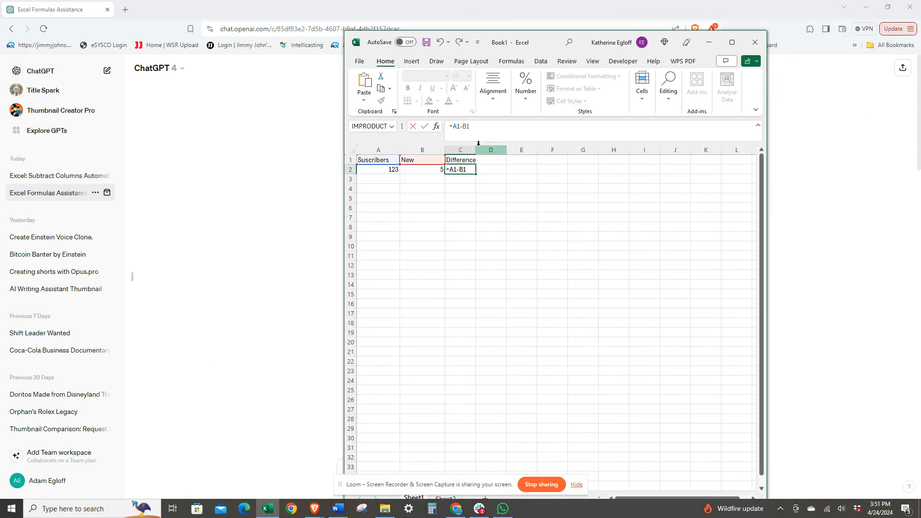
{"action": "key", "text": "BackSpace"}
{"action": "type", "text": "2"}
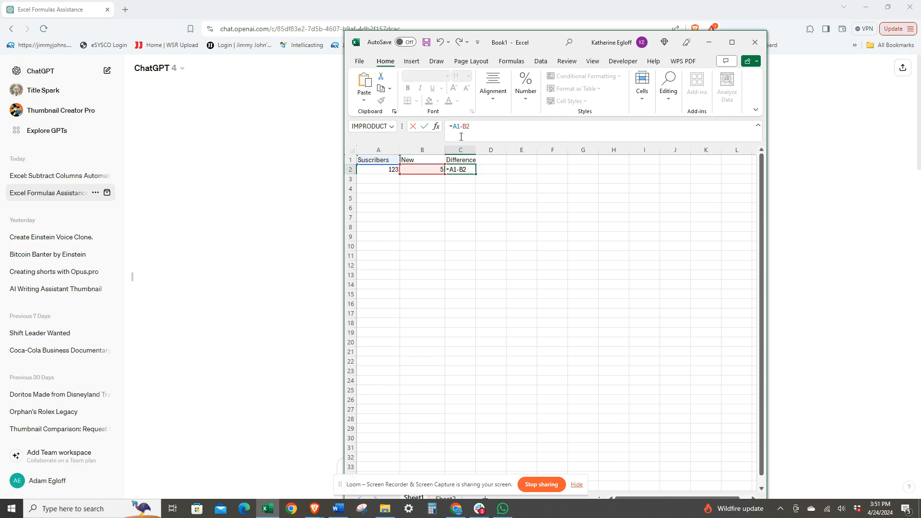
{"action": "key", "text": "Delete"}
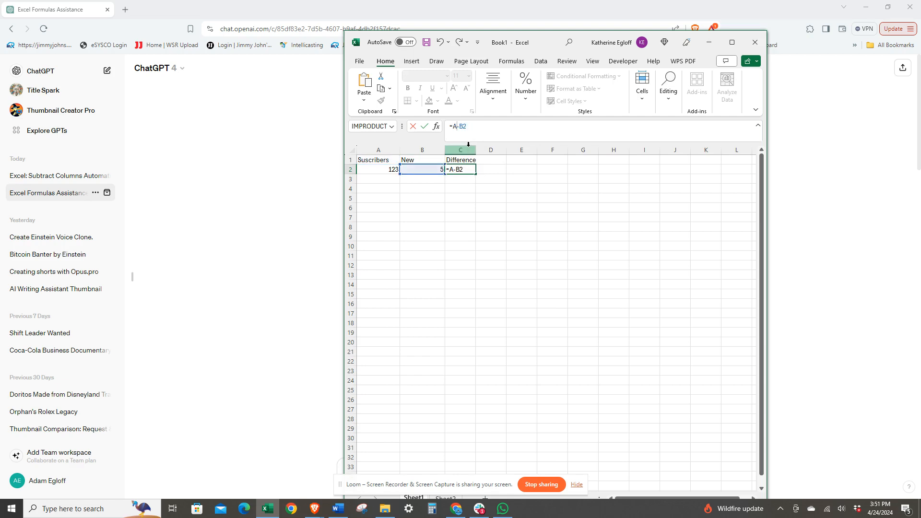
{"action": "type", "text": "2"}
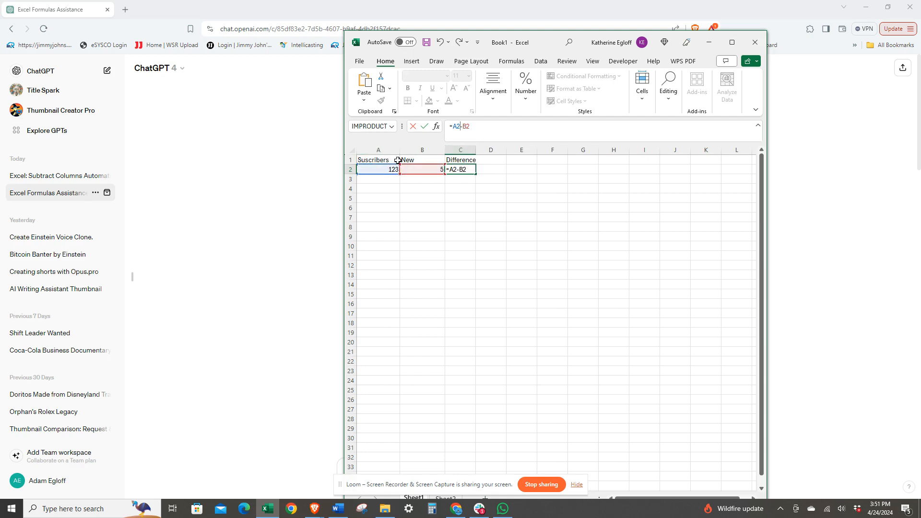
{"action": "left_click", "coordinate": [498, 170]}
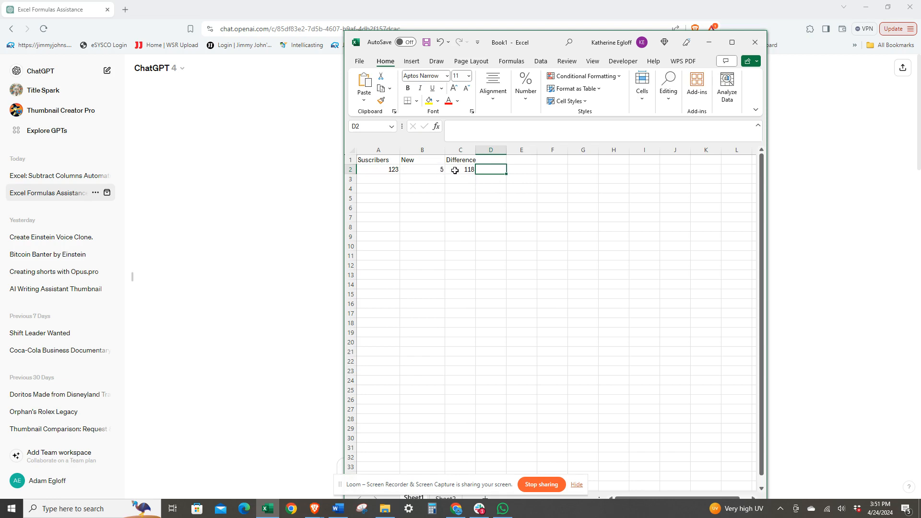
Step: Fill the C2 formula down column C to about row 39
{"action": "left_click_drag", "start_coordinate": [555, 40], "coordinate": [350, 18]}
{"action": "left_click", "coordinate": [265, 149]}
{"action": "left_click", "coordinate": [272, 152]}
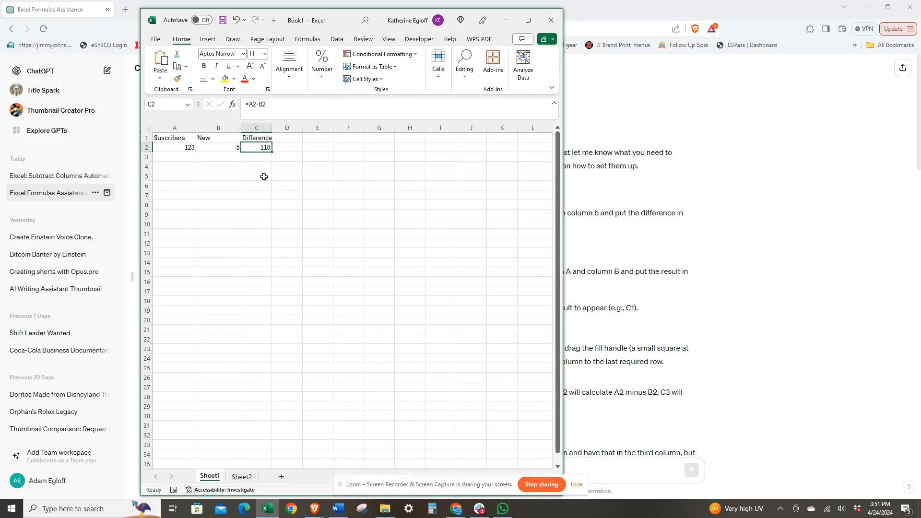
{"action": "left_click", "coordinate": [271, 152]}
{"action": "left_click", "coordinate": [642, 207]}
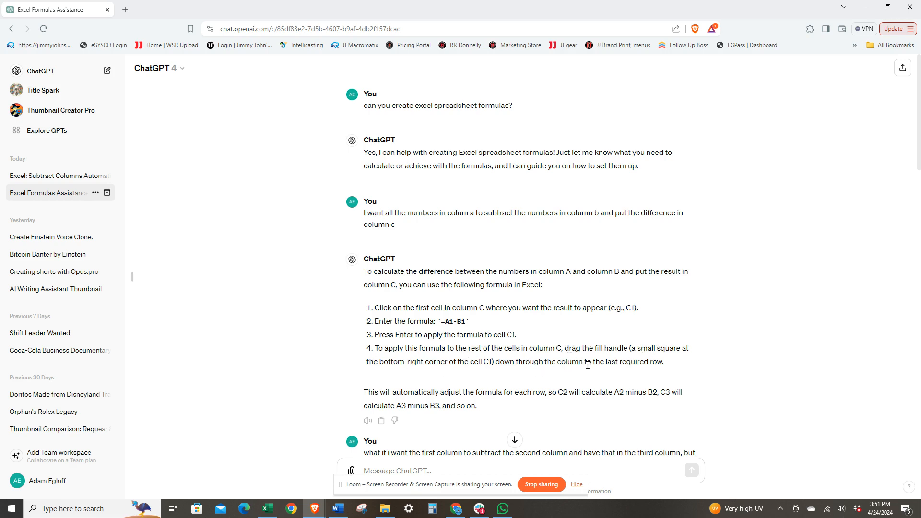
{"action": "left_click", "coordinate": [267, 509]}
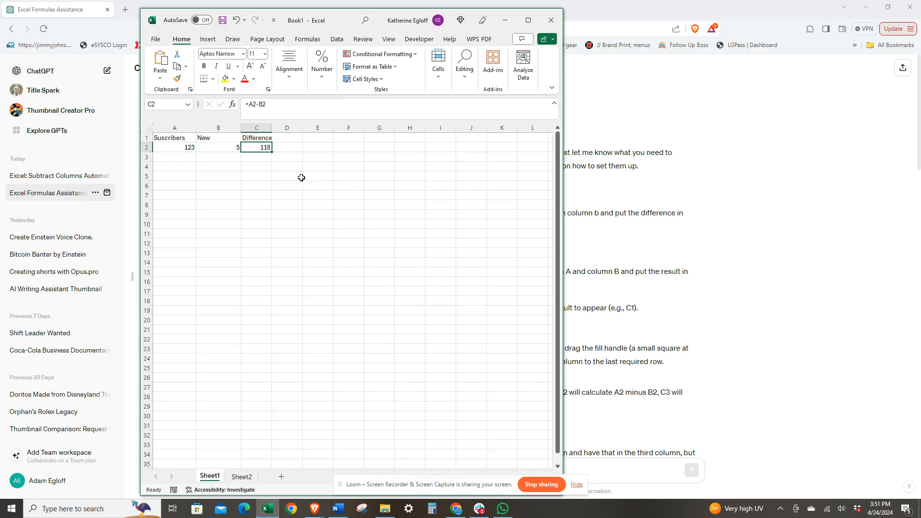
{"action": "left_click_drag", "start_coordinate": [271, 153], "coordinate": [264, 460]}
{"action": "left_click", "coordinate": [308, 394]}
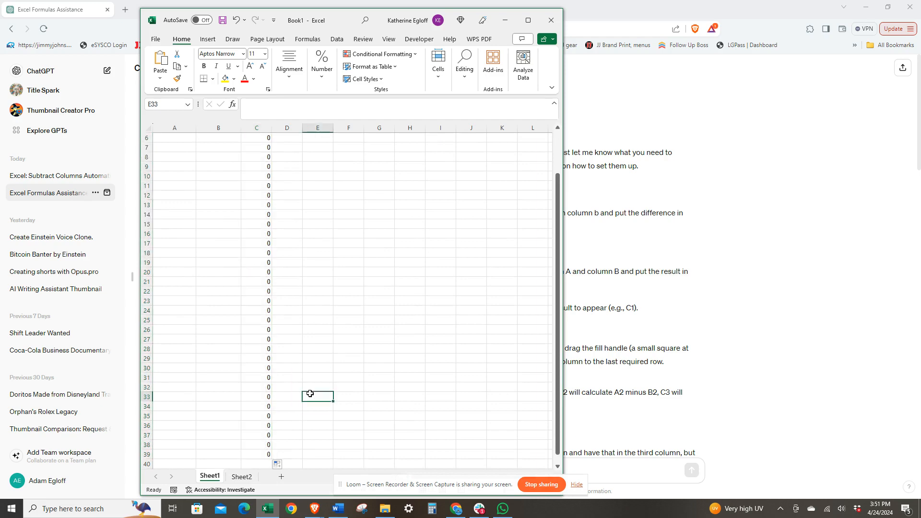
Step: Select cell A3 below the first Subscribers value
{"action": "scroll", "coordinate": [309, 394], "scroll_direction": "up", "scroll_amount": 2}
{"action": "left_click", "coordinate": [681, 309]}
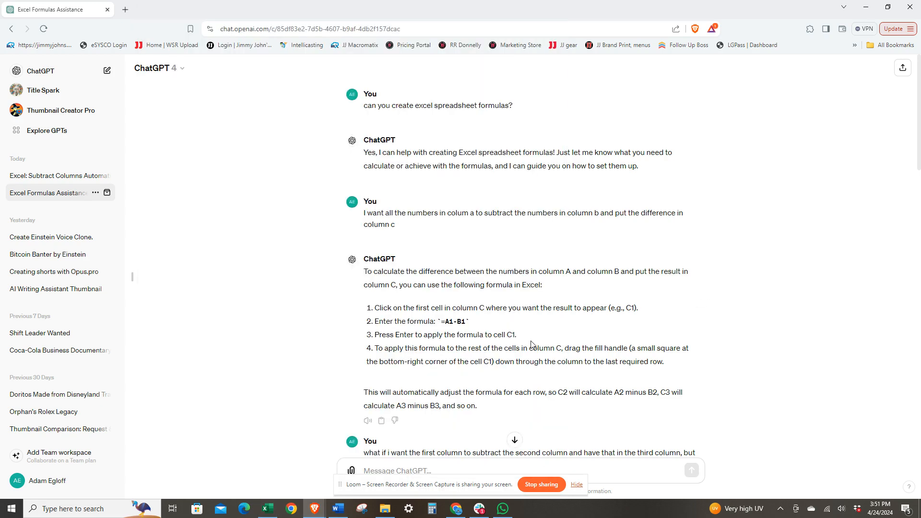
{"action": "scroll", "coordinate": [531, 343], "scroll_direction": "down", "scroll_amount": 4}
{"action": "left_click", "coordinate": [268, 508]}
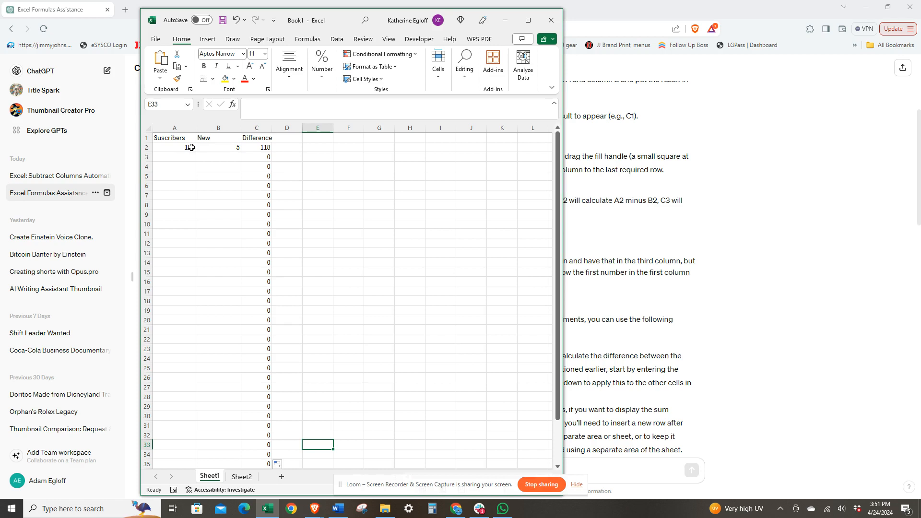
{"action": "left_click", "coordinate": [211, 146]}
{"action": "left_click", "coordinate": [178, 159]}
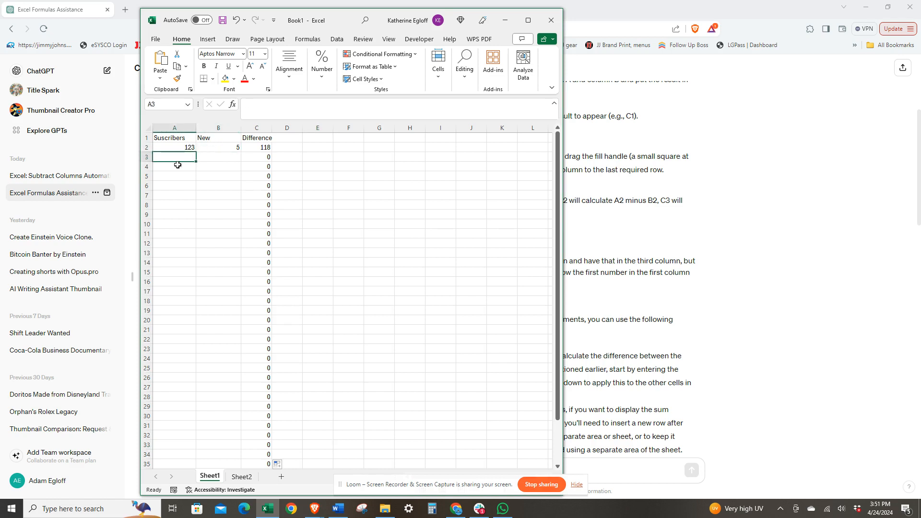
Step: Copy the =A1 + B1 sum formula from ChatGPT's follow-up answer
{"action": "left_click", "coordinate": [609, 230]}
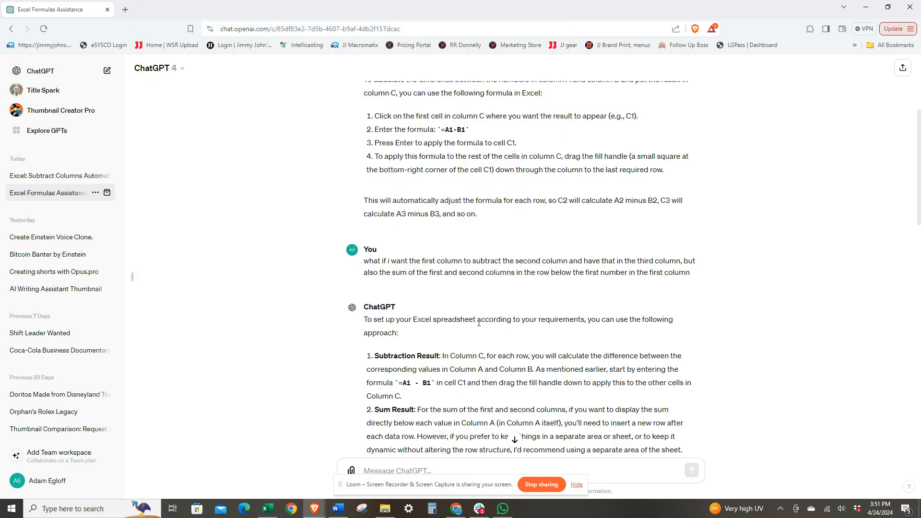
{"action": "scroll", "coordinate": [379, 166], "scroll_direction": "down", "scroll_amount": 2}
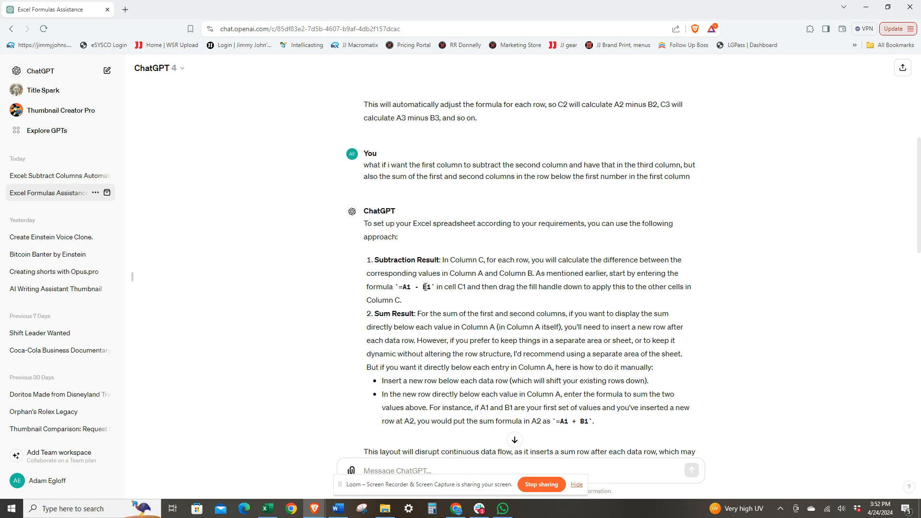
{"action": "scroll", "coordinate": [426, 287], "scroll_direction": "down", "scroll_amount": 2}
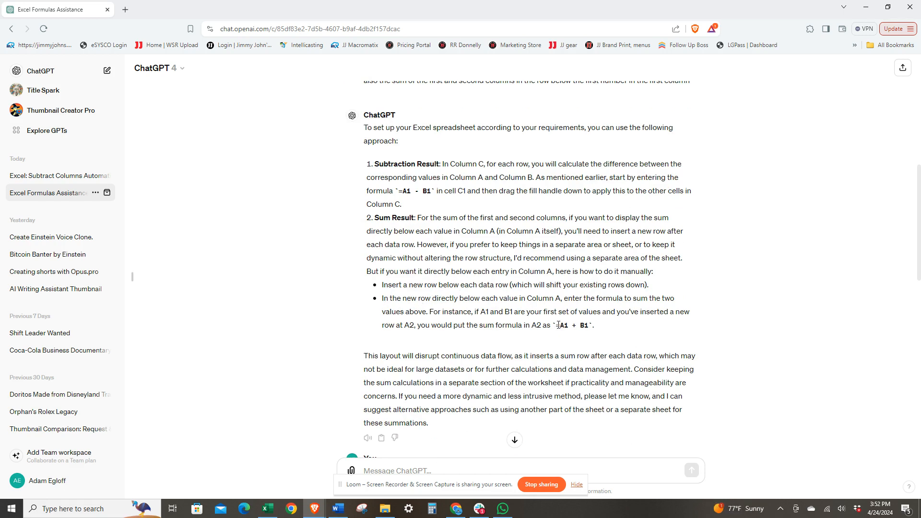
{"action": "left_click_drag", "start_coordinate": [557, 326], "coordinate": [590, 325]}
{"action": "key", "text": "ctrl+c"}
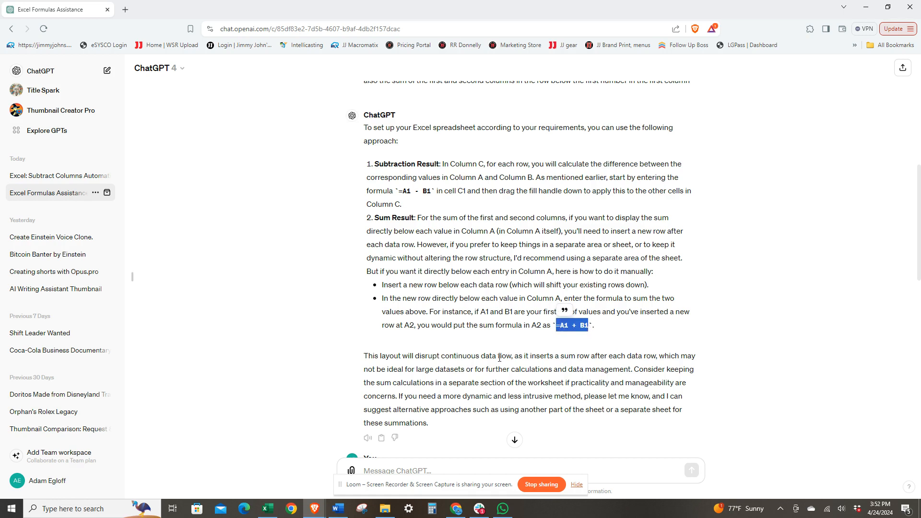
Step: Paste the sum formula into A3 and correct it to =A2 + B2
{"action": "left_click", "coordinate": [267, 508]}
{"action": "double_click", "coordinate": [183, 158]}
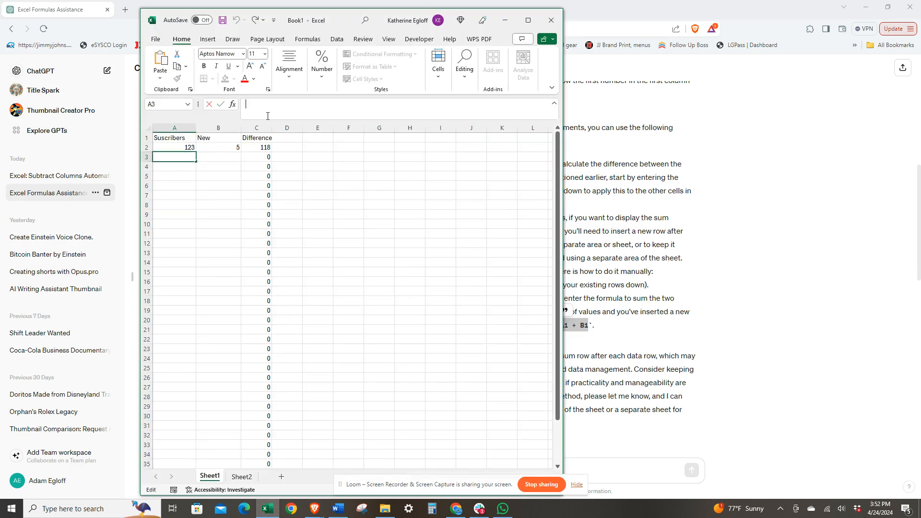
{"action": "key", "text": "ctrl+v"}
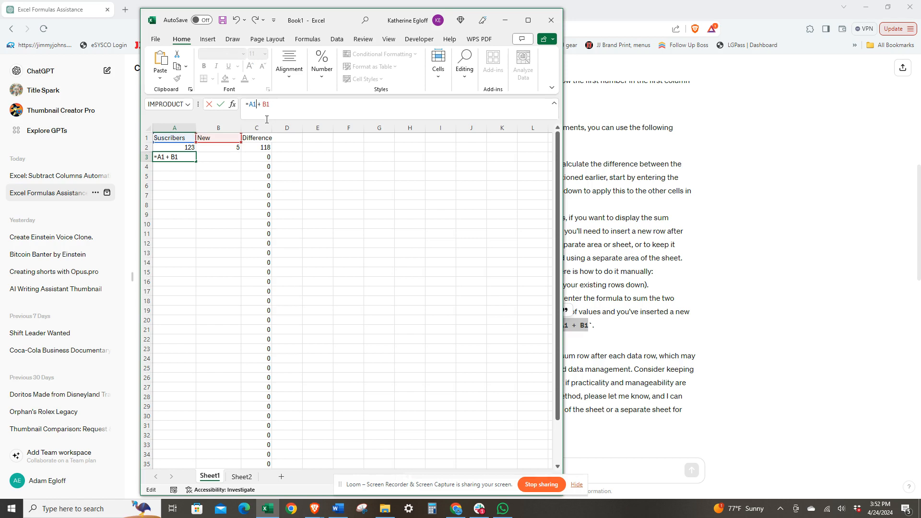
{"action": "key", "text": "BackSpace"}
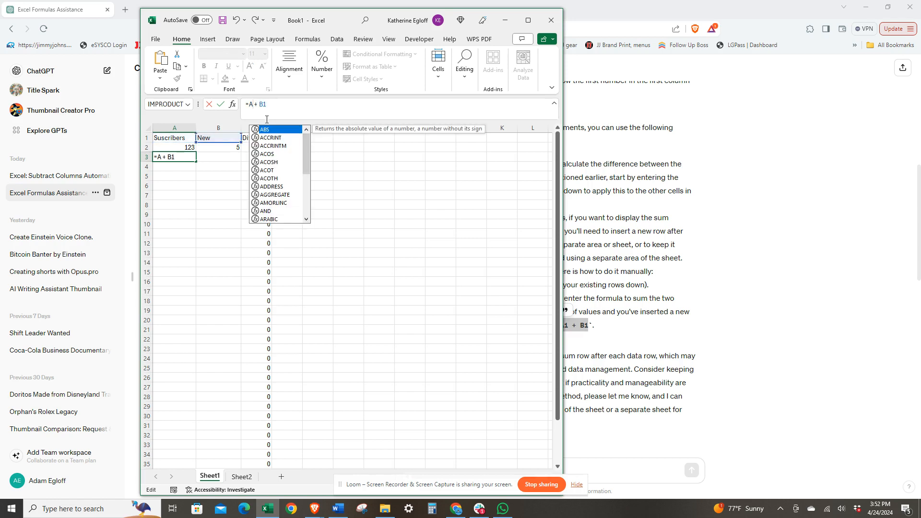
{"action": "key", "text": "BackSpace"}
{"action": "type", "text": "B2"}
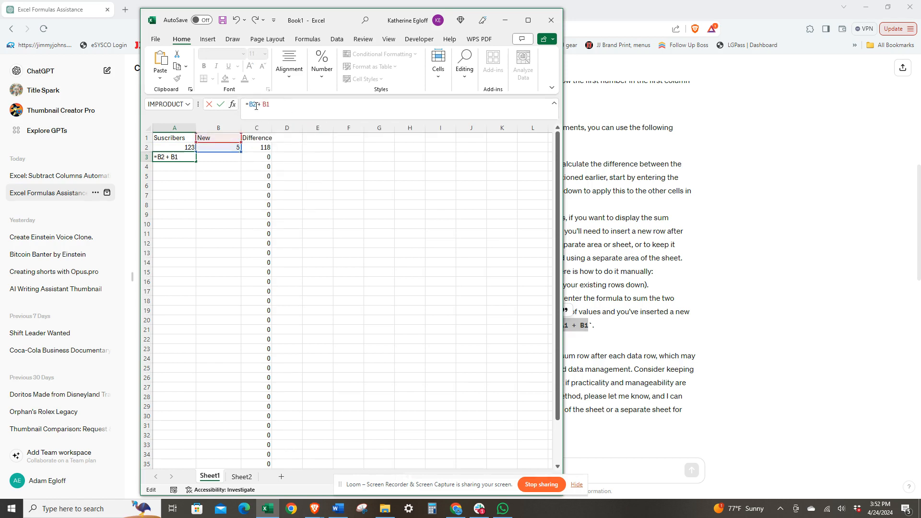
{"action": "key", "text": "BackSpace"}
{"action": "key", "text": "BackSpace"}
{"action": "type", "text": "A2"}
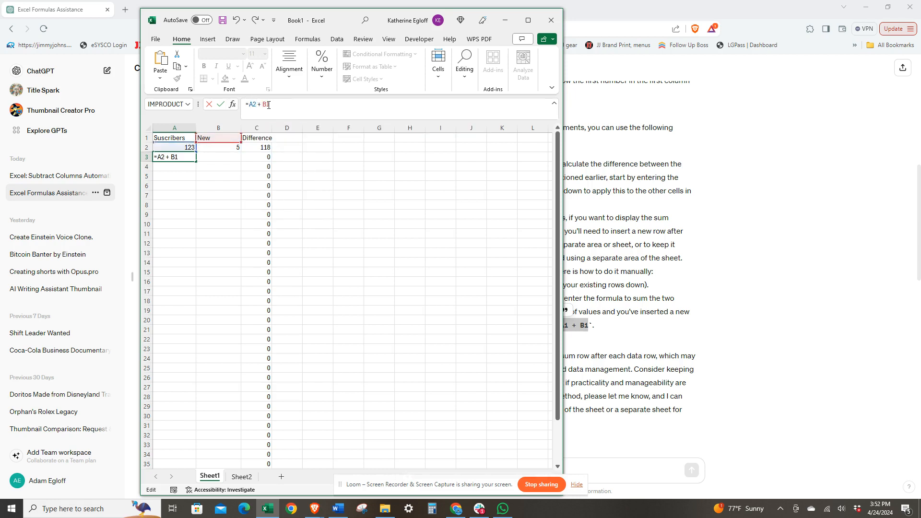
{"action": "key", "text": "BackSpace"}
{"action": "type", "text": "2"}
{"action": "key", "text": "Return"}
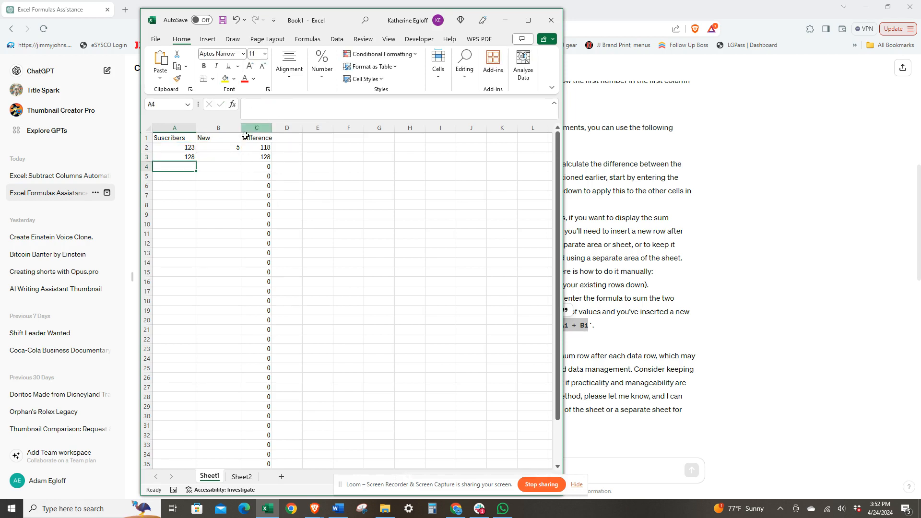
Step: Fill the A3 formula down column A to row 35 and enter 10 in cell B3
{"action": "left_click", "coordinate": [190, 157]}
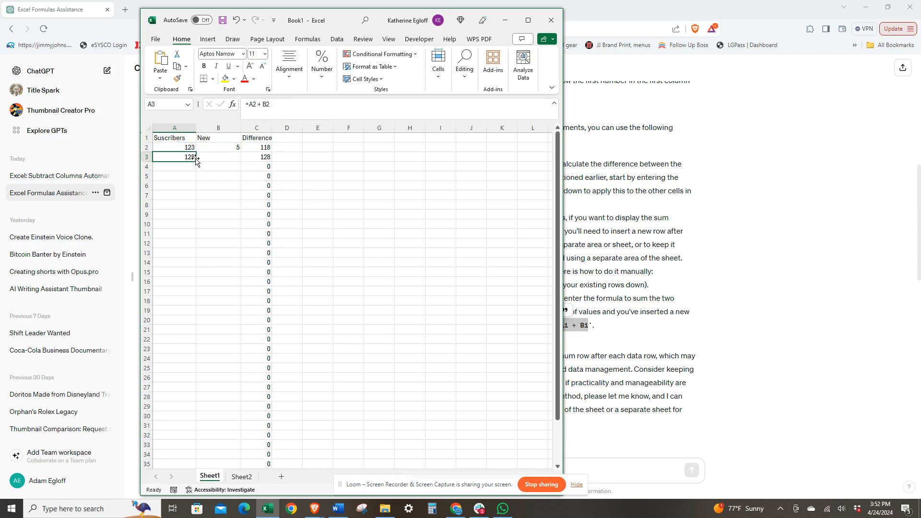
{"action": "left_click_drag", "start_coordinate": [195, 162], "coordinate": [190, 462]}
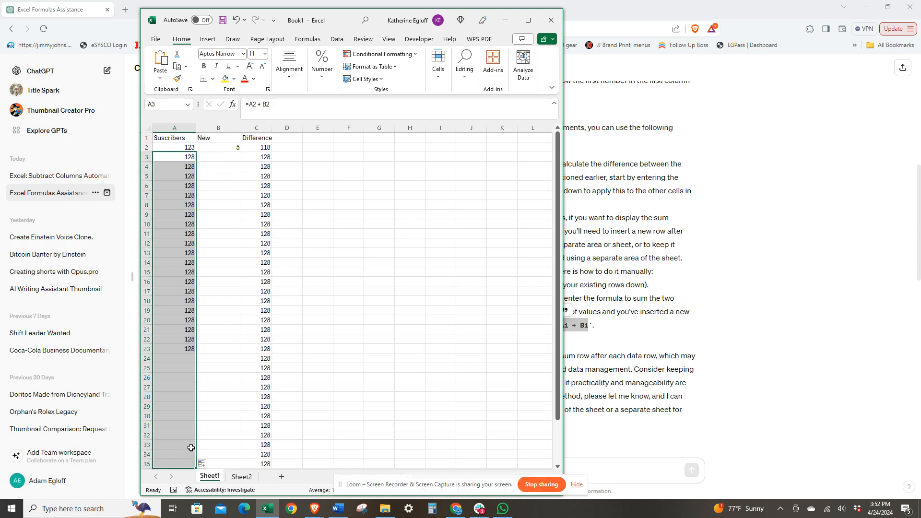
{"action": "double_click", "coordinate": [229, 158]}
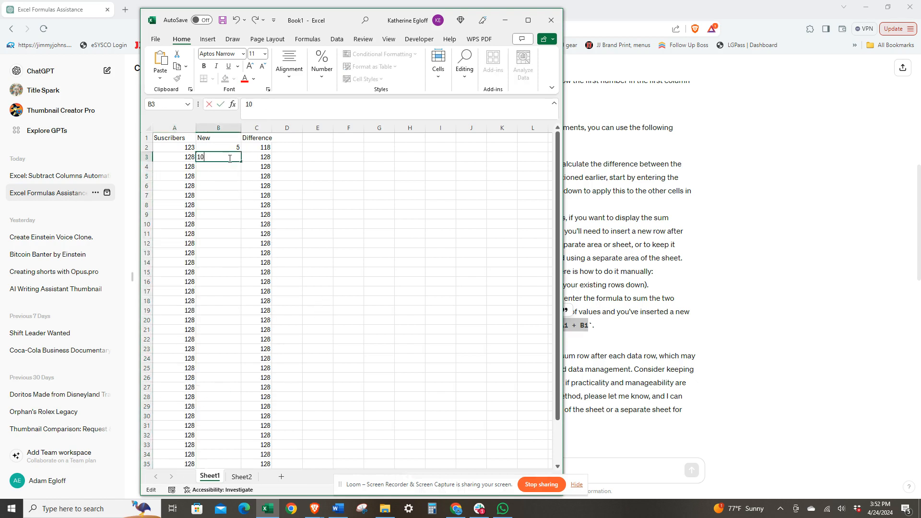
{"action": "left_click", "coordinate": [288, 167]}
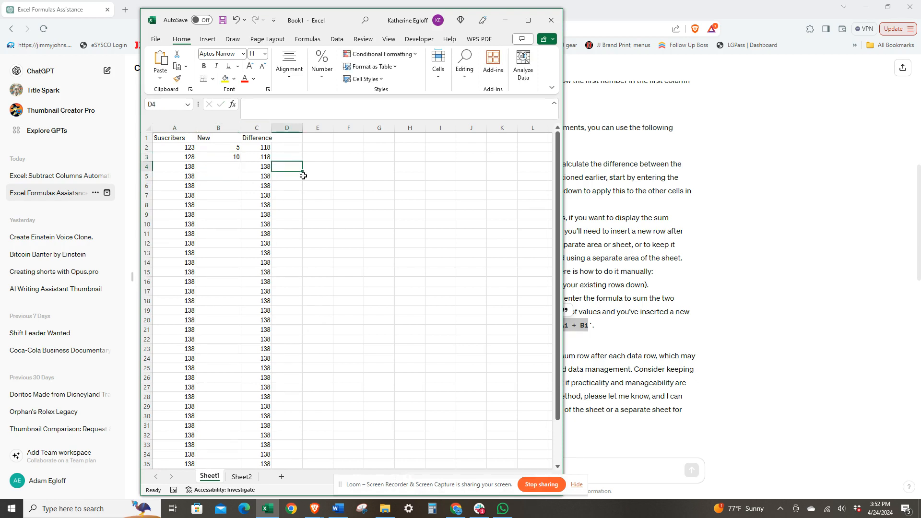
Step: Enter 4 in cell B4 and 11 in cell B5 as further New values
{"action": "double_click", "coordinate": [230, 167]}
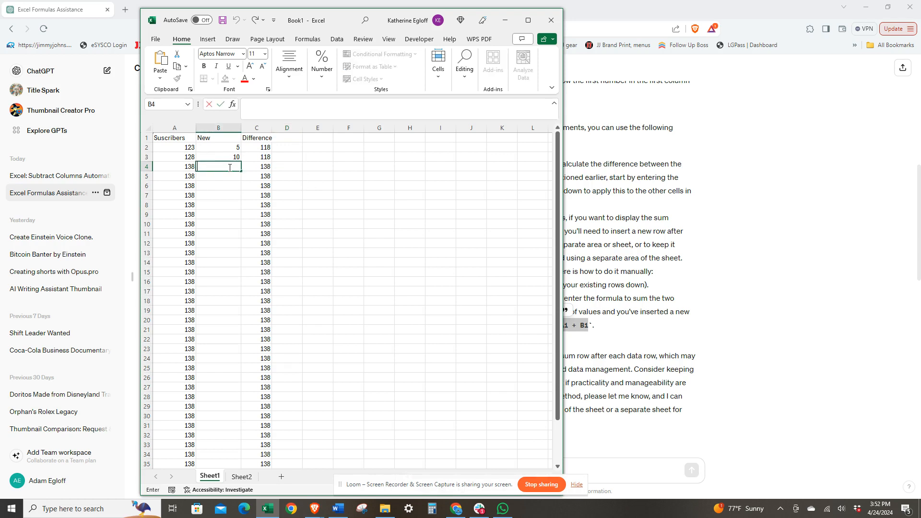
{"action": "key", "text": "Return"}
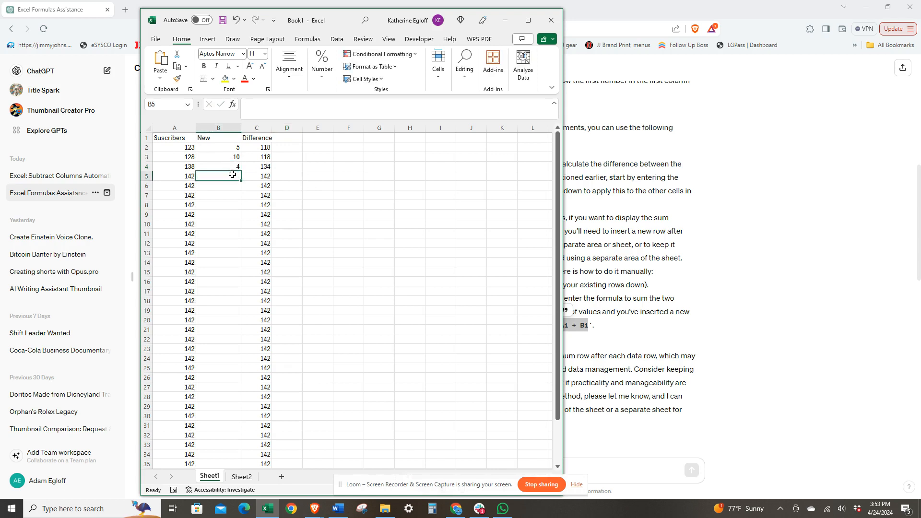
{"action": "type", "text": "11"}
{"action": "left_click", "coordinate": [304, 187]}
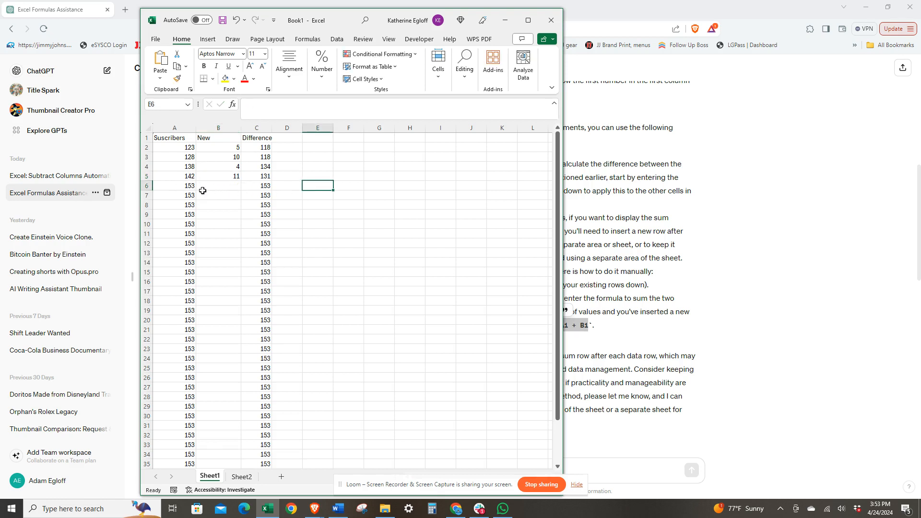
Step: Switch to Sheet2 and inspect the Height, Weight and BMI columns and their values
{"action": "left_click", "coordinate": [242, 477]}
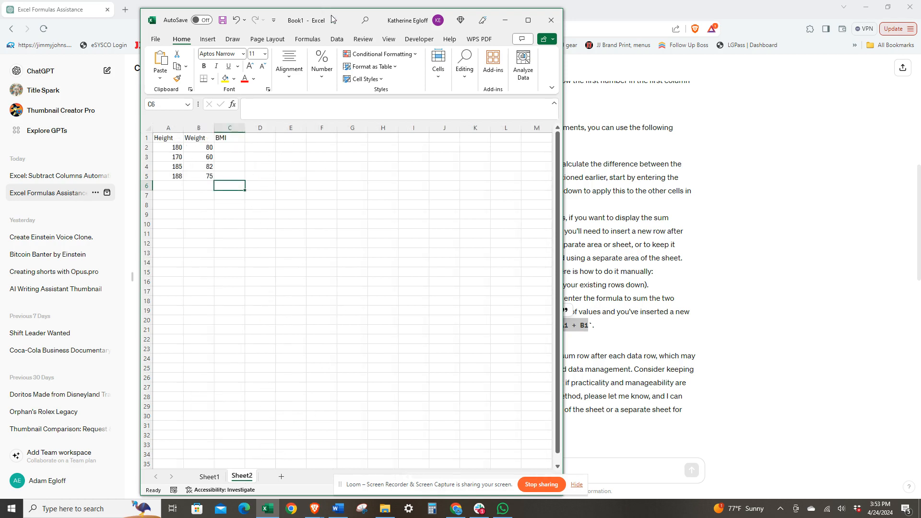
{"action": "left_click_drag", "start_coordinate": [340, 24], "coordinate": [293, 22]}
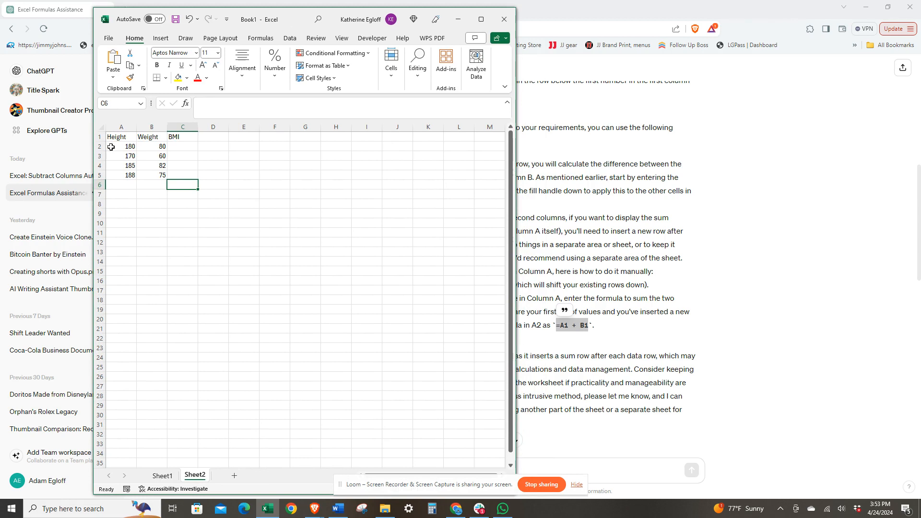
{"action": "left_click", "coordinate": [124, 135]}
{"action": "left_click", "coordinate": [151, 140]}
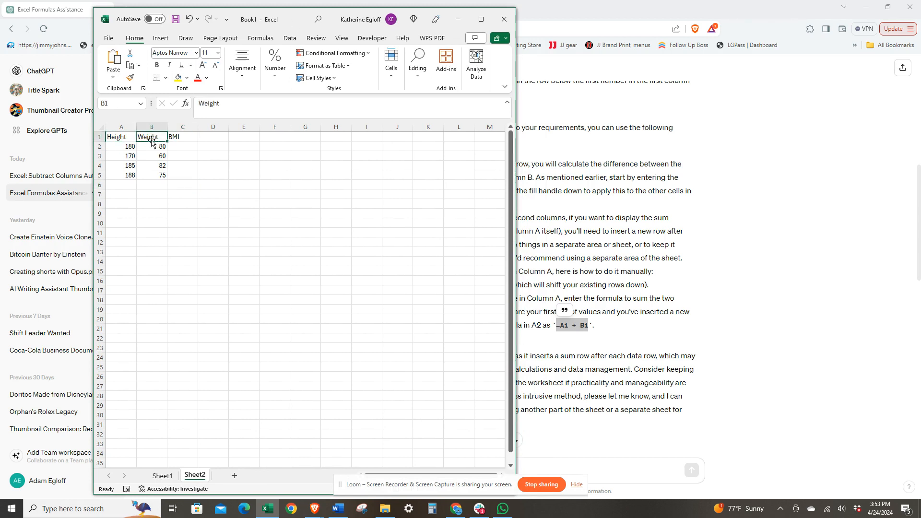
{"action": "left_click", "coordinate": [177, 137]}
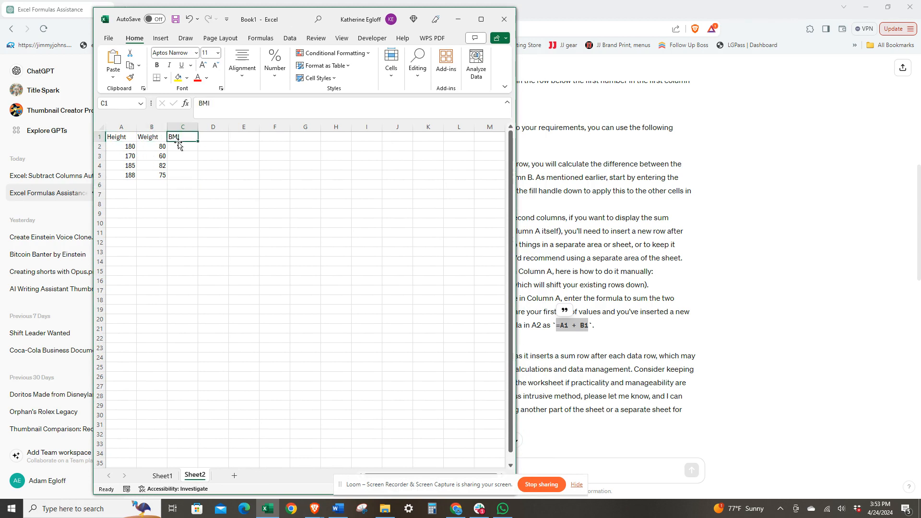
{"action": "left_click", "coordinate": [130, 147]}
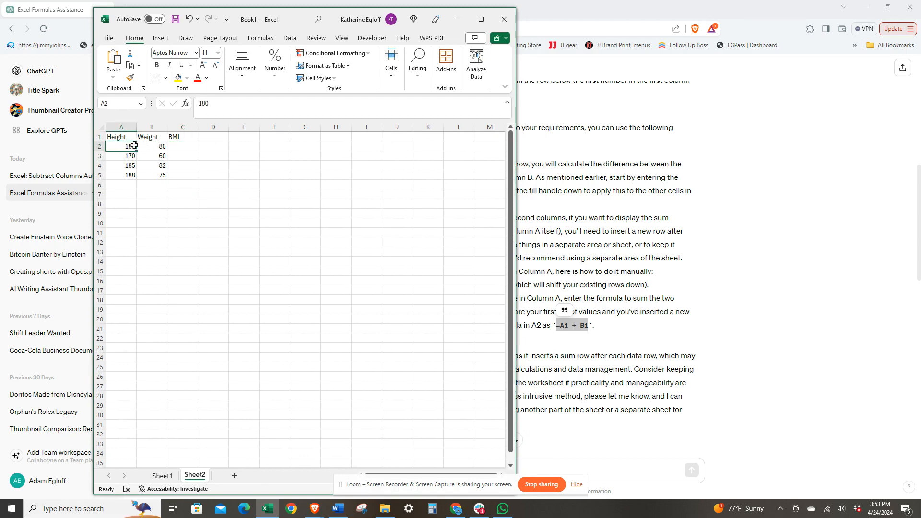
{"action": "left_click", "coordinate": [152, 148]}
Step: Ask ChatGPT how to find the BMI in column C from height in column A and weight in column B
{"action": "key", "text": "alt+Tab"}
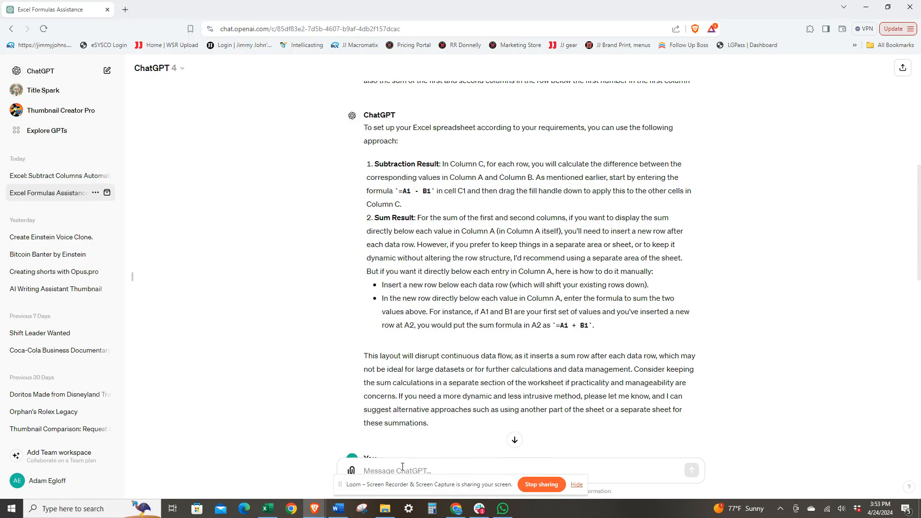
{"action": "scroll", "coordinate": [421, 422], "scroll_direction": "up", "scroll_amount": 5}
{"action": "scroll", "coordinate": [421, 423], "scroll_direction": "down", "scroll_amount": 3}
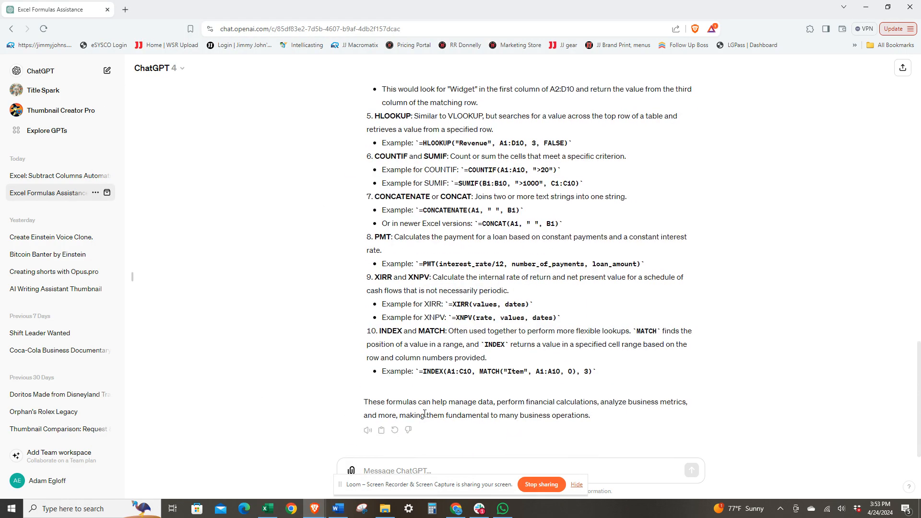
{"action": "scroll", "coordinate": [413, 417], "scroll_direction": "up", "scroll_amount": 7}
{"action": "scroll", "coordinate": [425, 413], "scroll_direction": "down", "scroll_amount": 6}
{"action": "left_click", "coordinate": [430, 470]}
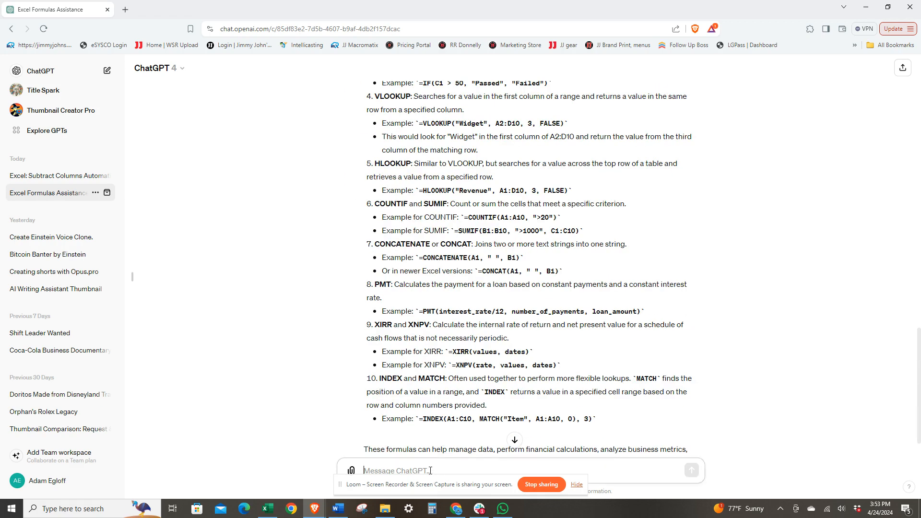
{"action": "type", "text": "say I"}
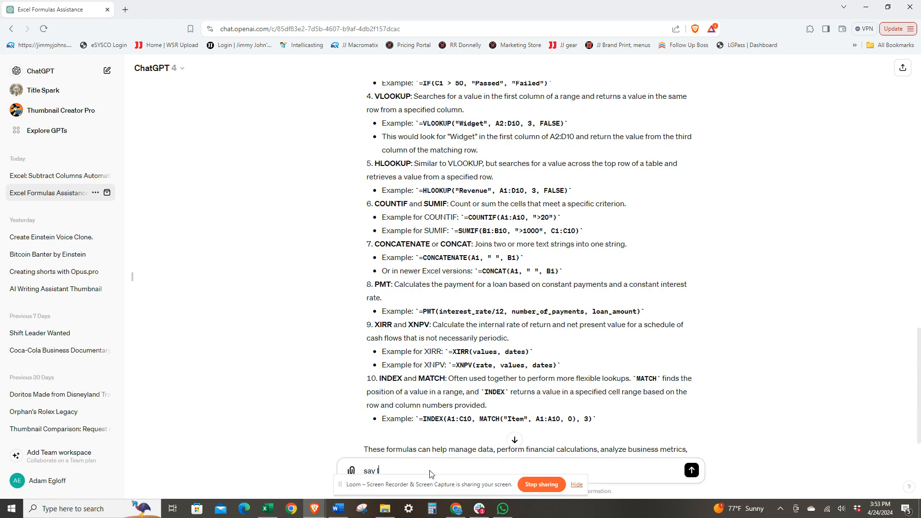
{"action": "type", "text": " have the height in colu"}
{"action": "type", "text": "mn "}
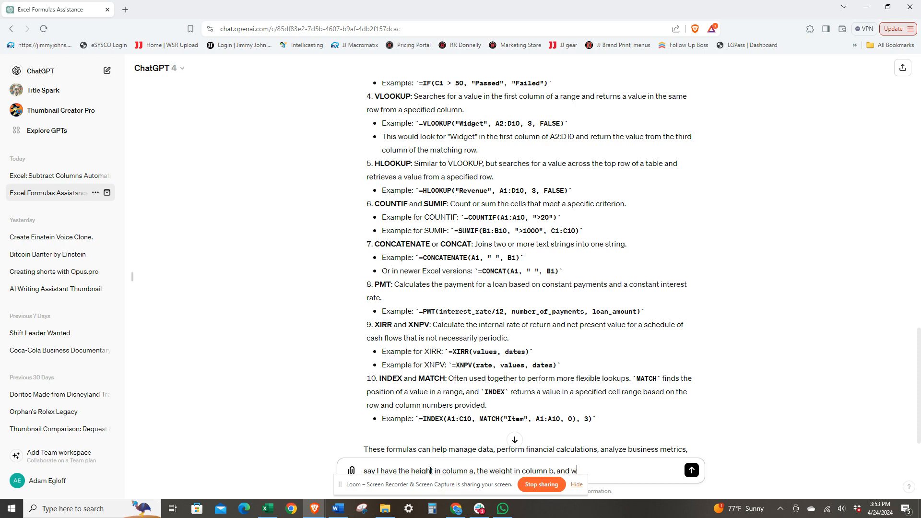
{"action": "type", "text": "nd the BMI in column c"}
{"action": "key", "text": "Return"}
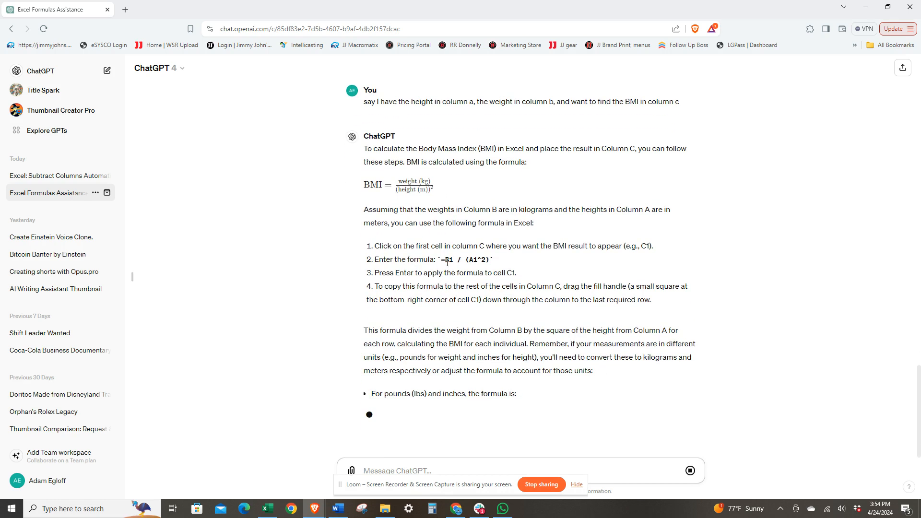
Step: Copy the =B1 / (A1^2) formula from ChatGPT's answer and paste it into cell C2 of Sheet2
{"action": "left_click_drag", "start_coordinate": [445, 257], "coordinate": [490, 260]}
{"action": "key", "text": "ctrl+c"}
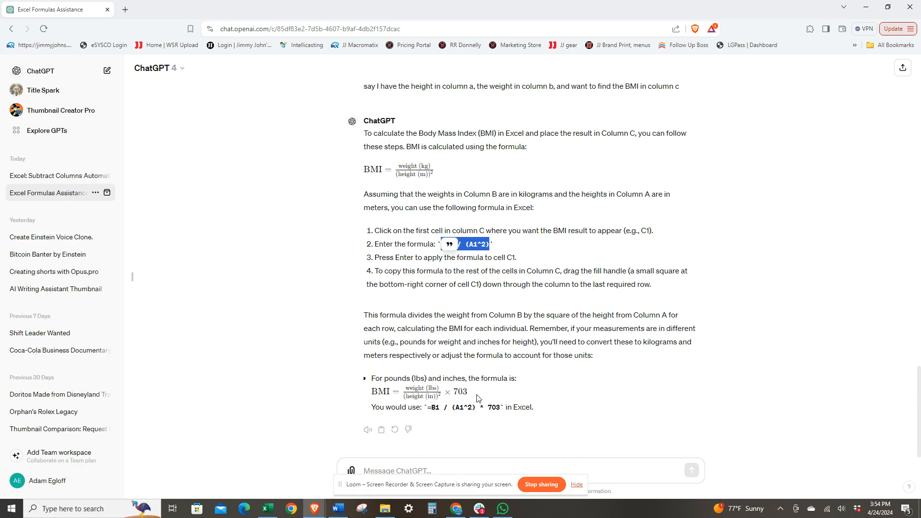
{"action": "left_click", "coordinate": [267, 508]}
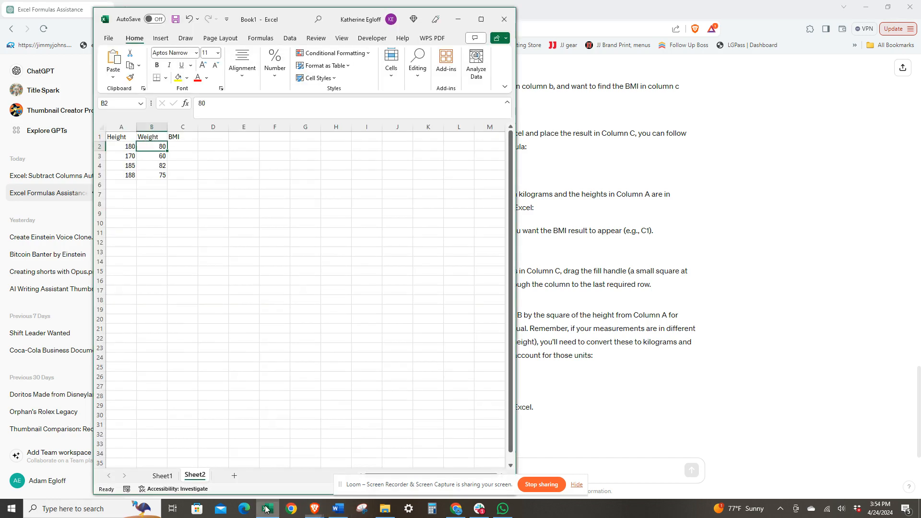
{"action": "double_click", "coordinate": [186, 147]}
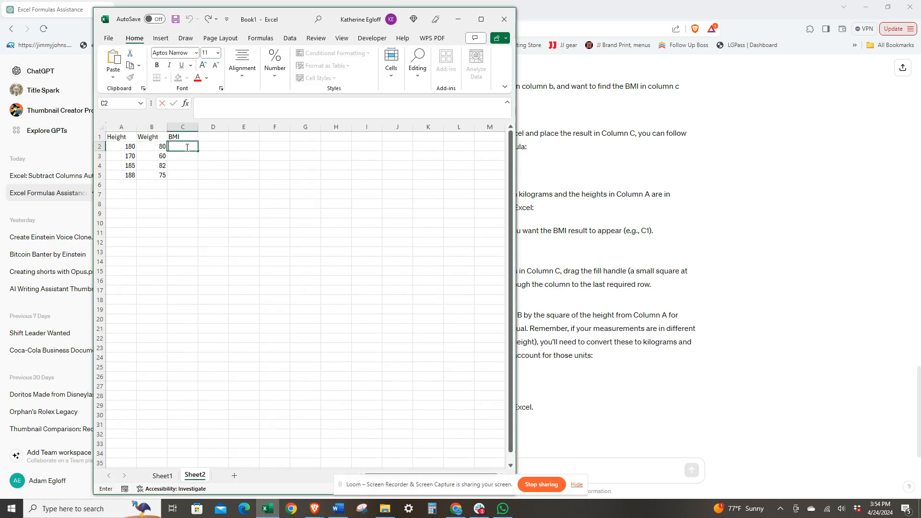
{"action": "key", "text": "ctrl+v"}
Step: Correct the C2 formula to =B2 / (A2^2) so it uses row 2
{"action": "left_click", "coordinate": [207, 103]}
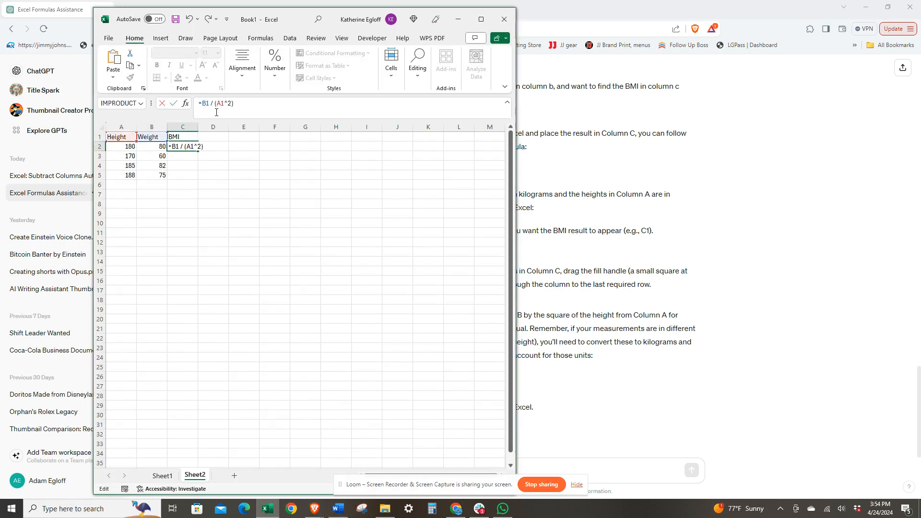
{"action": "key", "text": "BackSpace"}
{"action": "type", "text": "2"}
{"action": "left_click", "coordinate": [225, 104]}
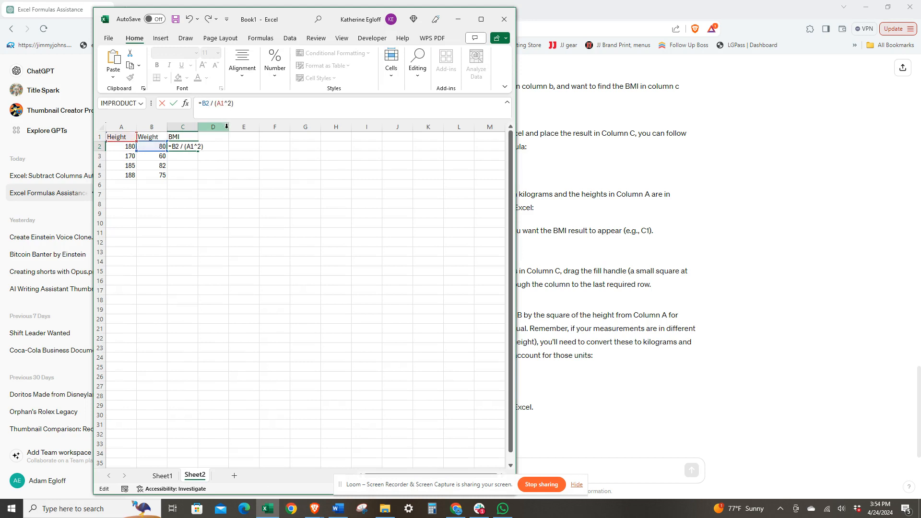
{"action": "key", "text": "BackSpace"}
{"action": "type", "text": "2"}
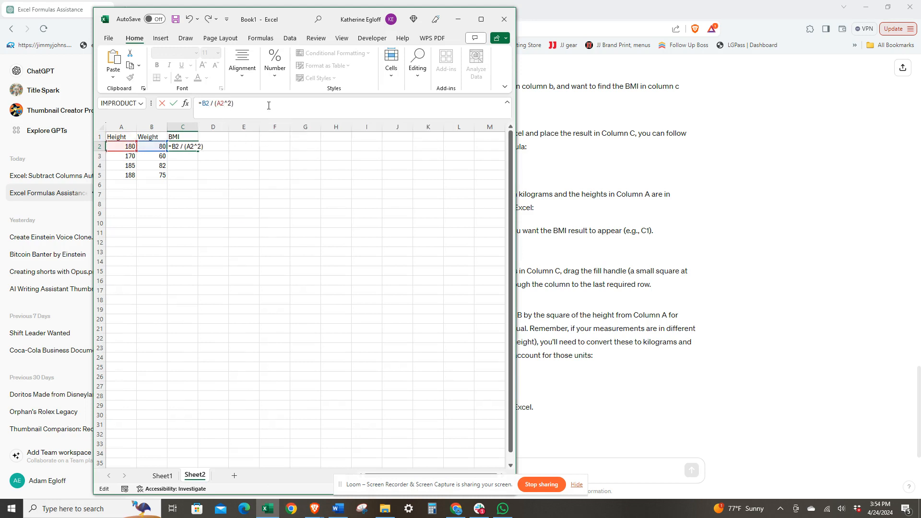
{"action": "left_click", "coordinate": [257, 158]}
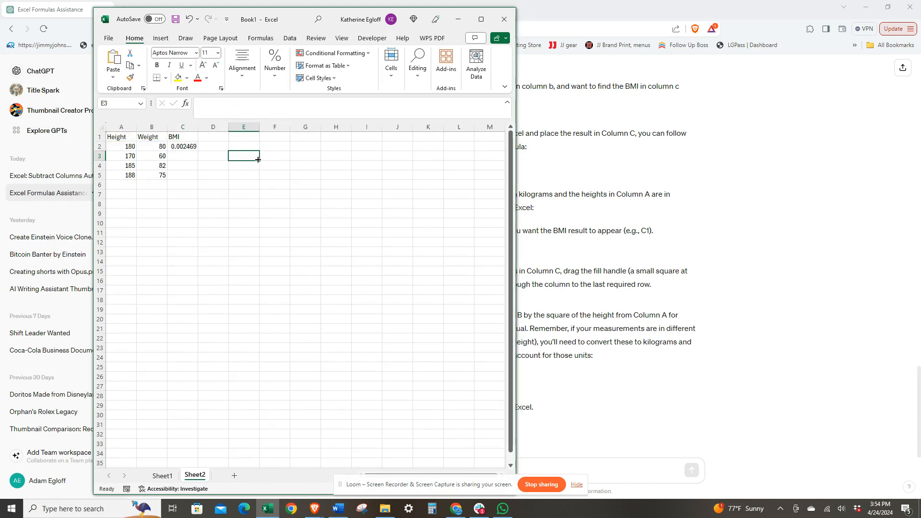
Step: Fill the C2 BMI formula down column C to row 5
{"action": "left_click", "coordinate": [194, 148]}
{"action": "left_click_drag", "start_coordinate": [199, 151], "coordinate": [198, 179]}
{"action": "left_click", "coordinate": [245, 207]}
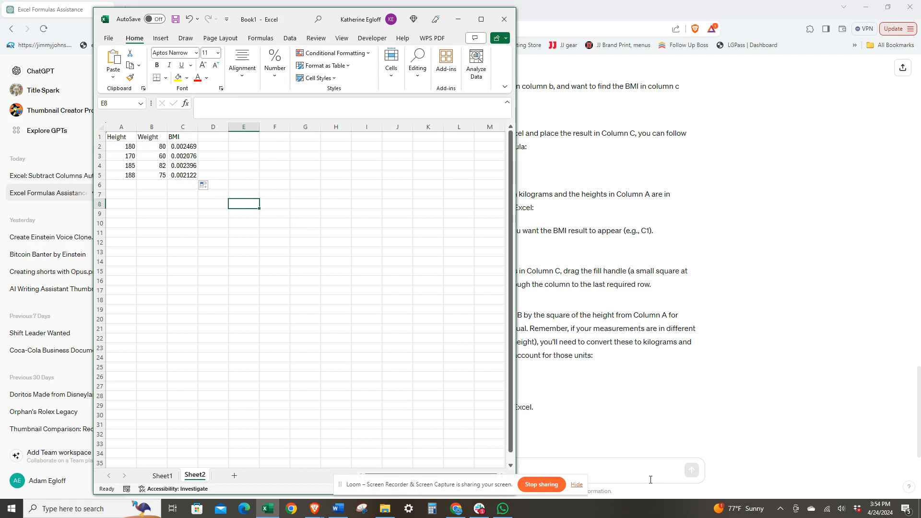
Step: Ask ChatGPT what if i want the average of the bmi's?
{"action": "left_click", "coordinate": [617, 462]}
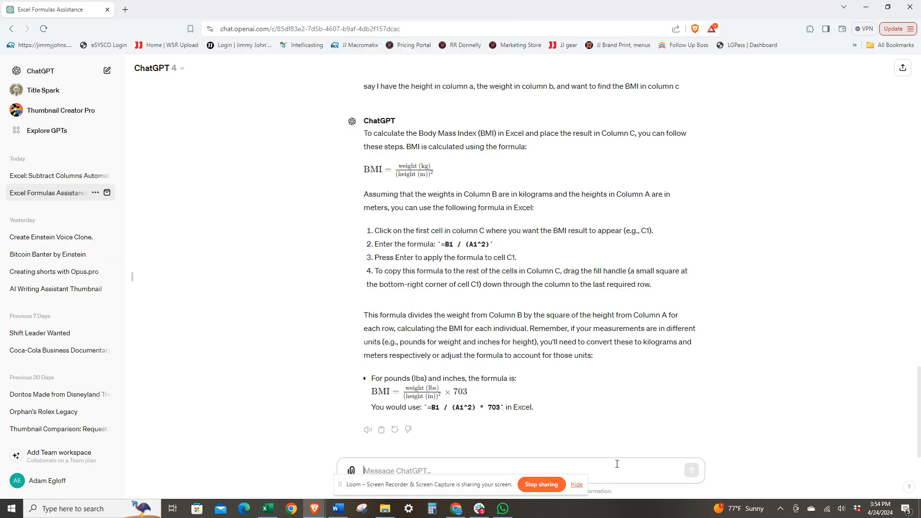
{"action": "type", "text": "wha"}
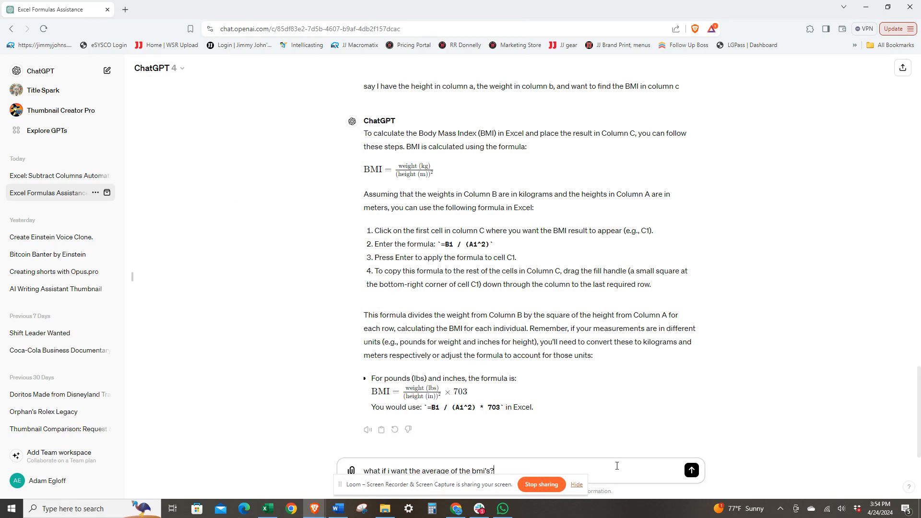
{"action": "key", "text": "Return"}
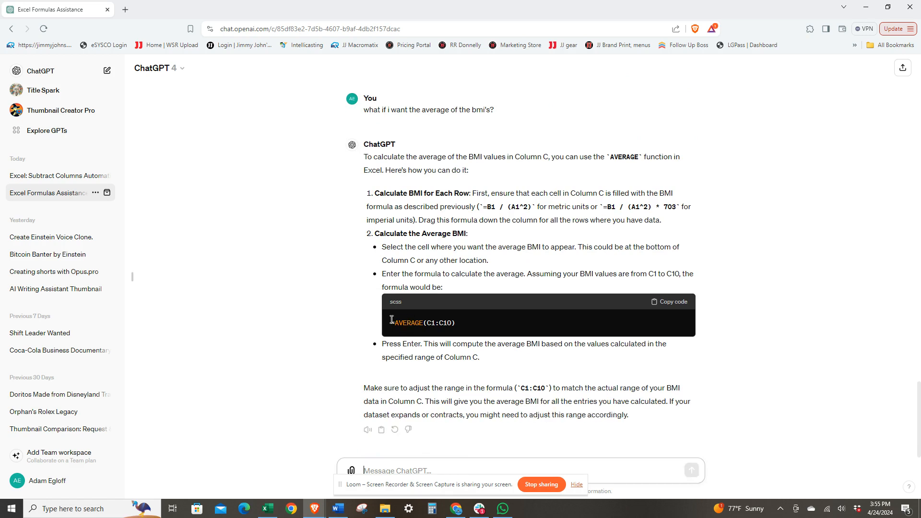
Step: Copy the =AVERAGE(C1:C10) formula from ChatGPT's answer and paste it into cell C6
{"action": "left_click_drag", "start_coordinate": [392, 320], "coordinate": [459, 320]}
{"action": "key", "text": "ctrl+c"}
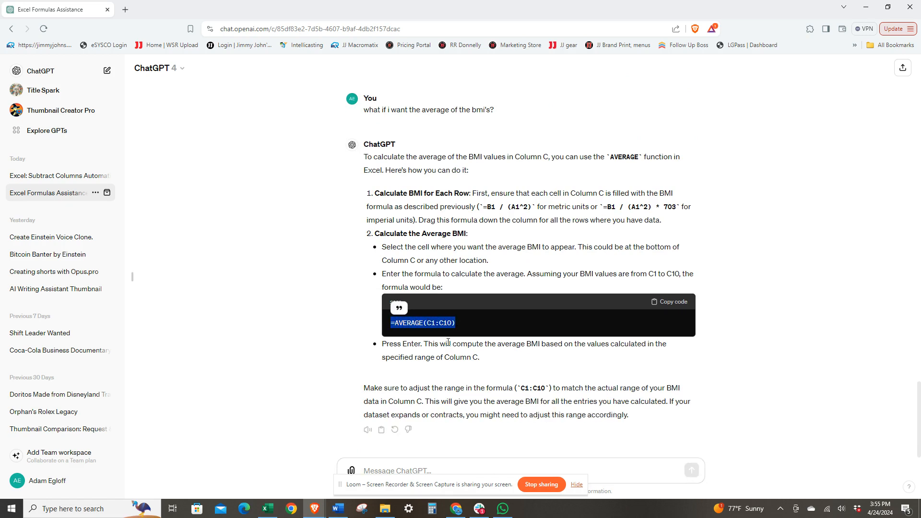
{"action": "left_click", "coordinate": [268, 509]}
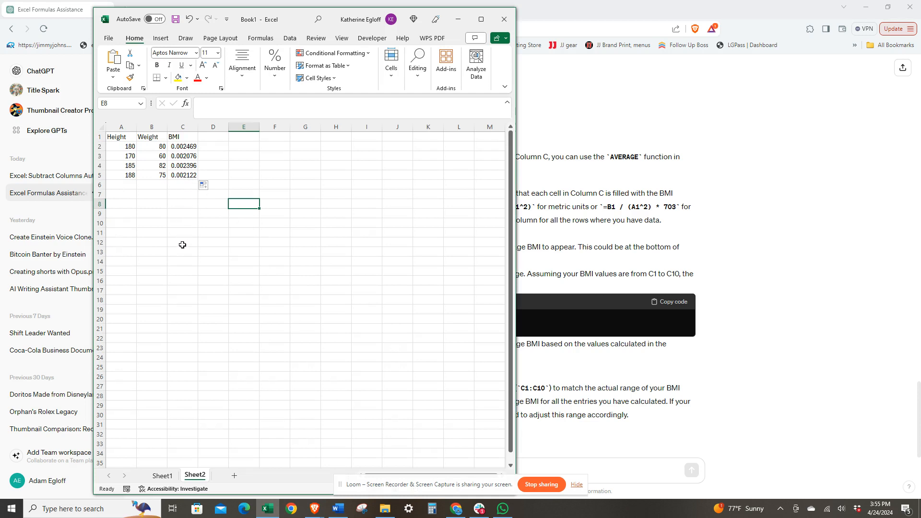
{"action": "left_click", "coordinate": [183, 186]}
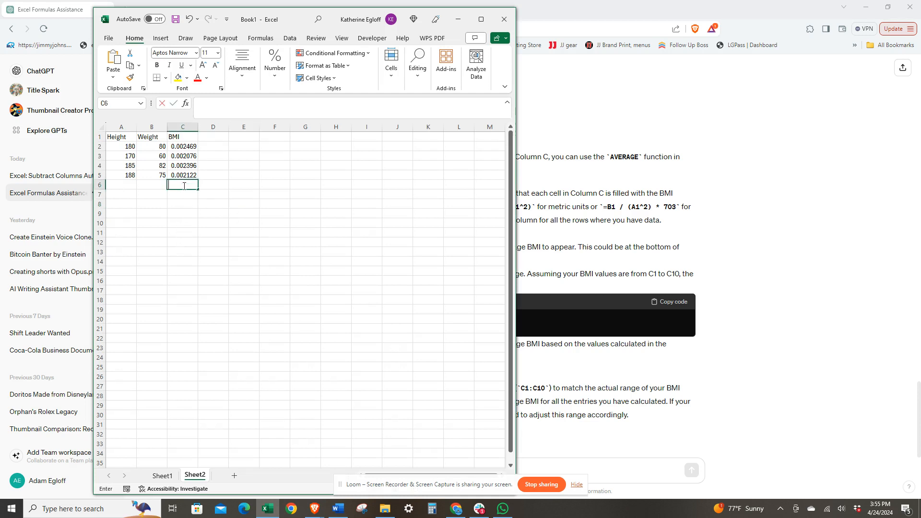
{"action": "key", "text": "ctrl+v"}
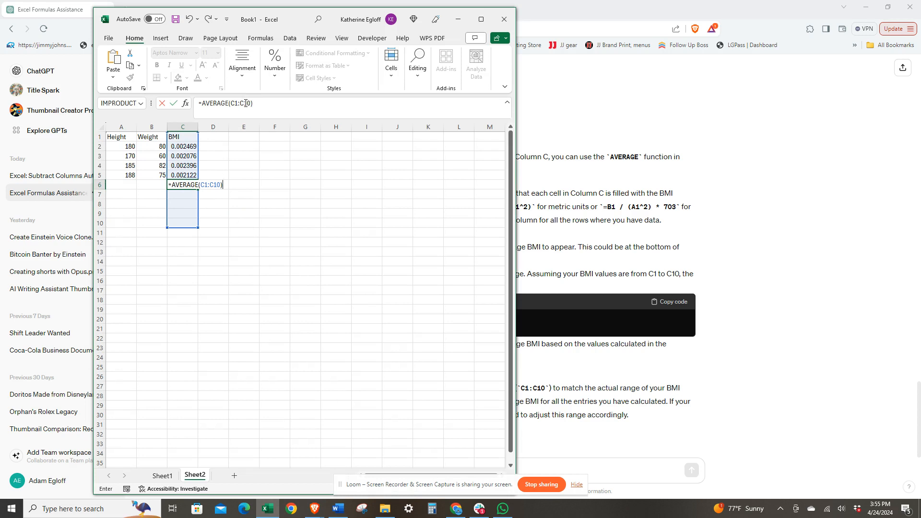
Step: Change the C6 average formula's range to C2:C5, giving =AVERAGE(C2:C5)
{"action": "double_click", "coordinate": [234, 104]}
{"action": "type", "text": "C2"}
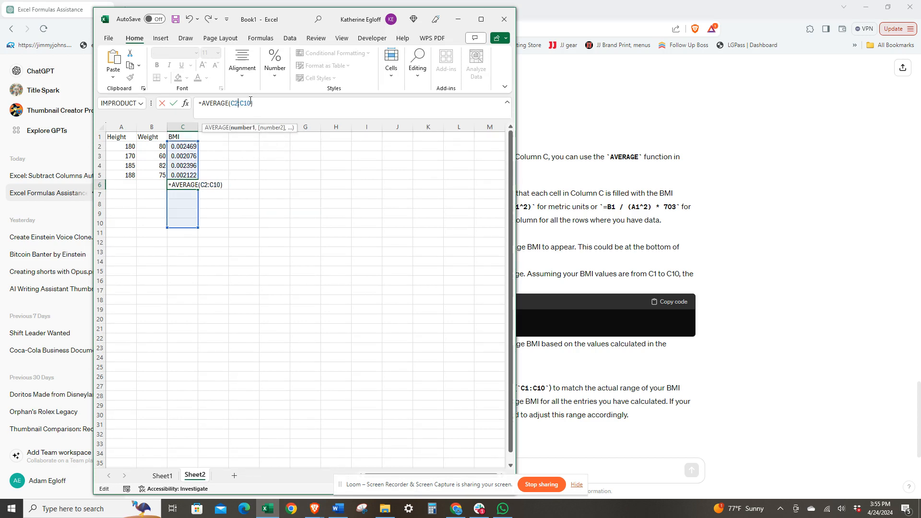
{"action": "key", "text": "BackSpace"}
{"action": "key", "text": "BackSpace"}
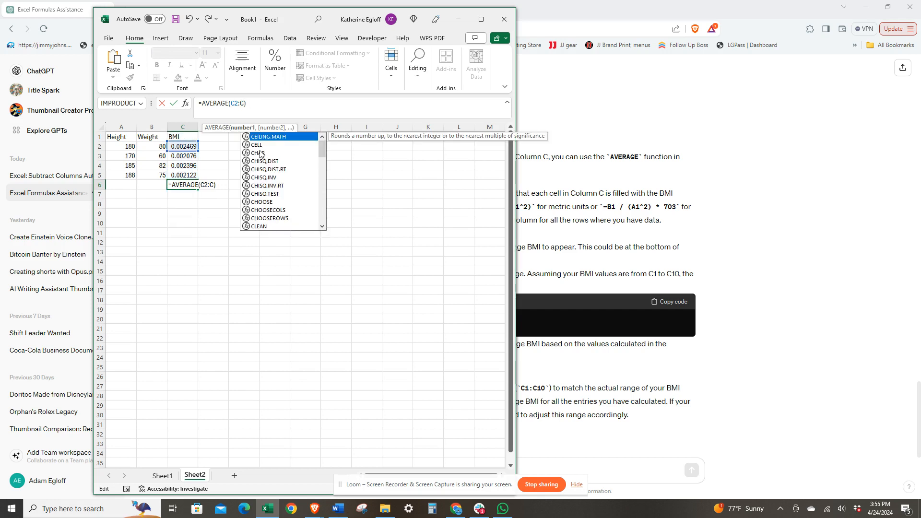
{"action": "type", "text": "5"}
{"action": "left_click", "coordinate": [346, 191]}
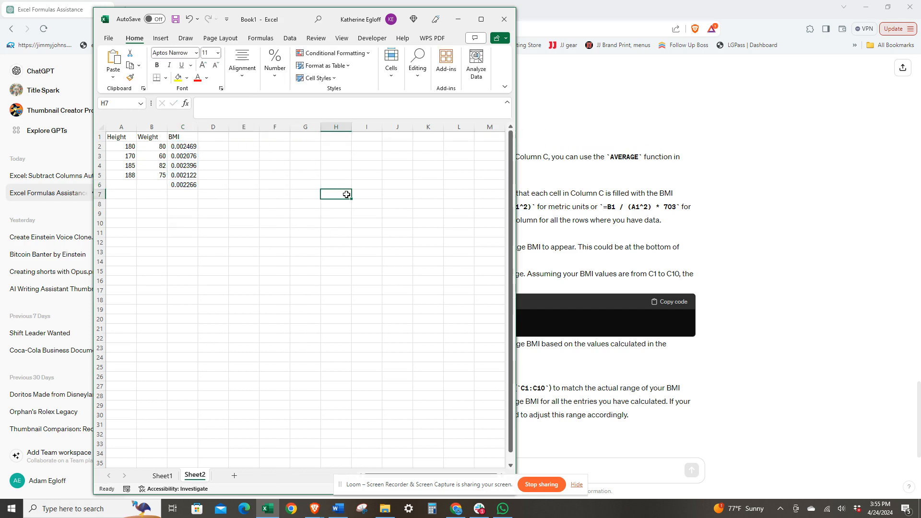
Step: Compare the average formula in C6 with ChatGPT's suggested formula
{"action": "left_click", "coordinate": [182, 185]}
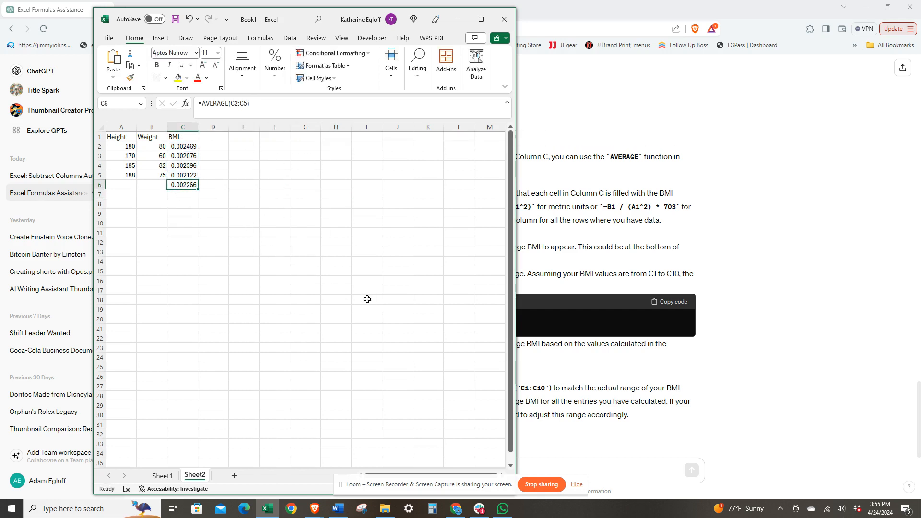
{"action": "left_click", "coordinate": [619, 464]}
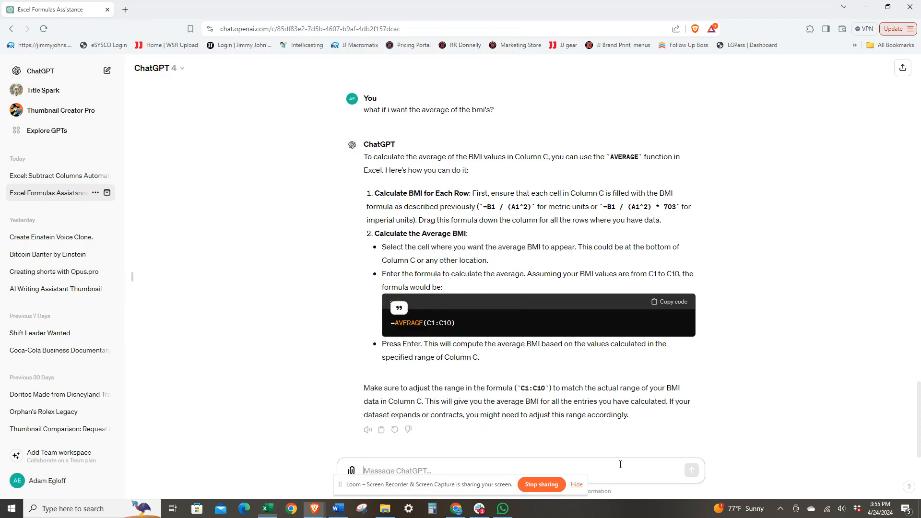
{"action": "left_click", "coordinate": [268, 509]}
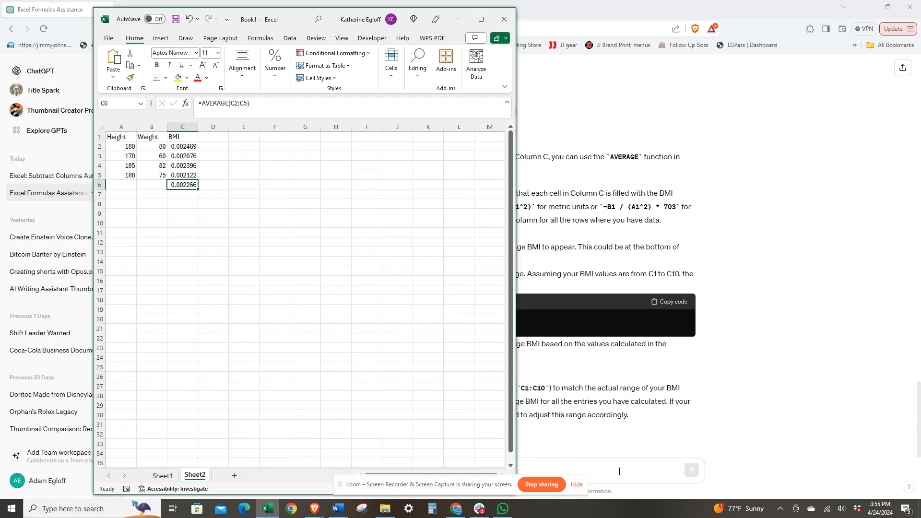